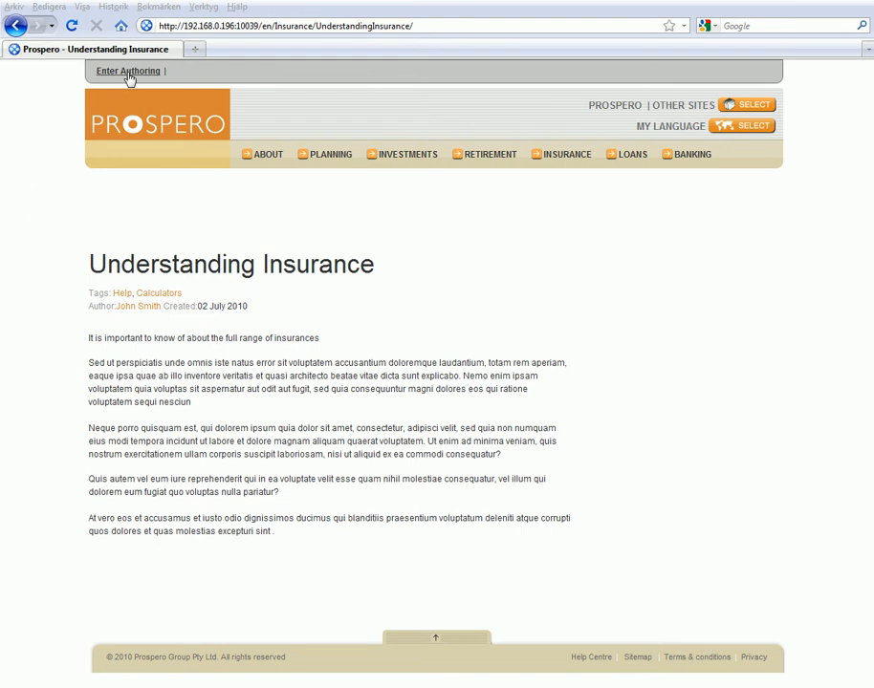
# - Enter authoring mode and open the Insurance Options page of the Insurance section
pyautogui.click(128, 73)
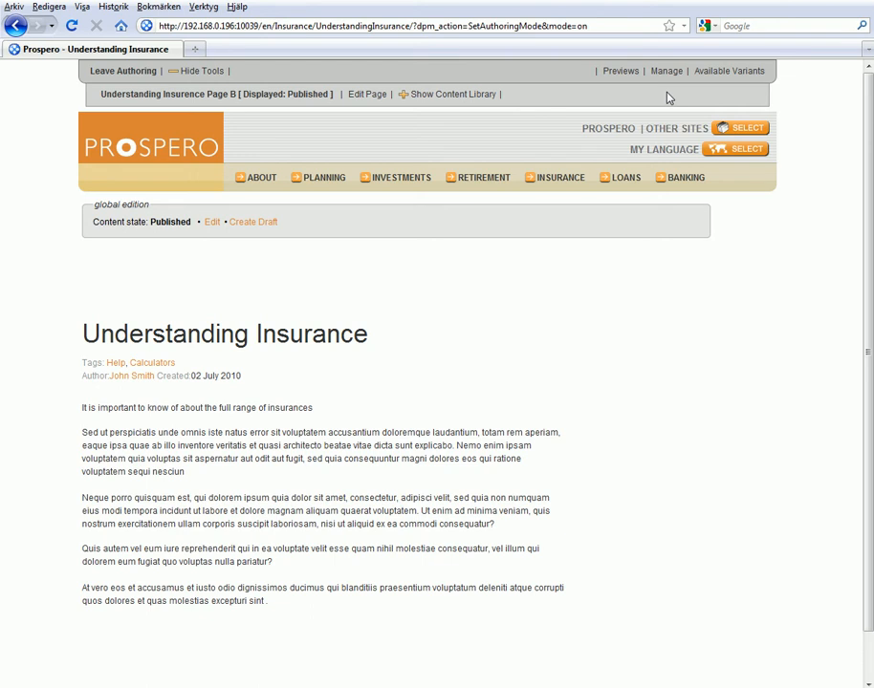
pyautogui.moveTo(535, 178)
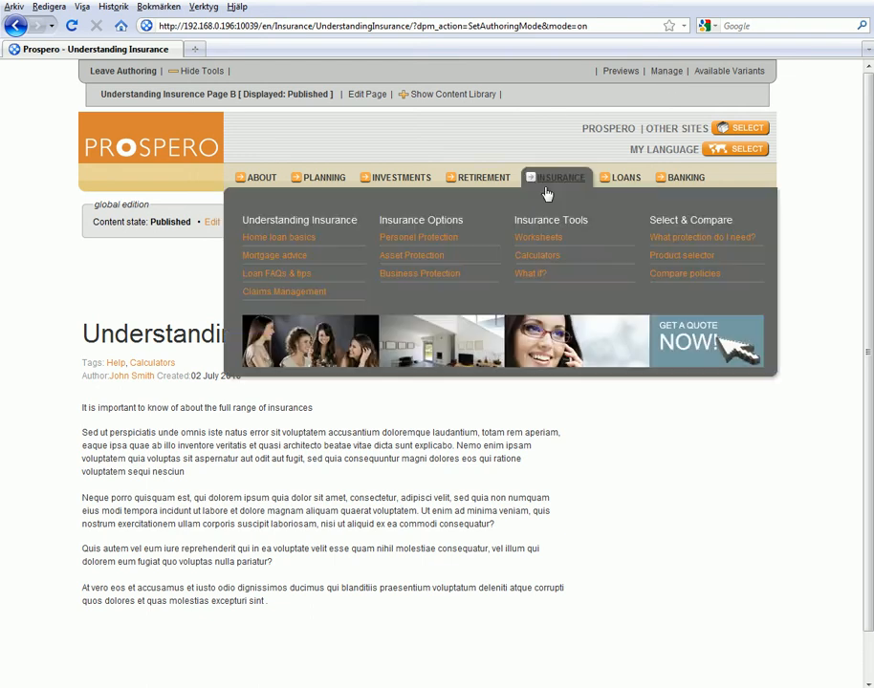
pyautogui.click(436, 226)
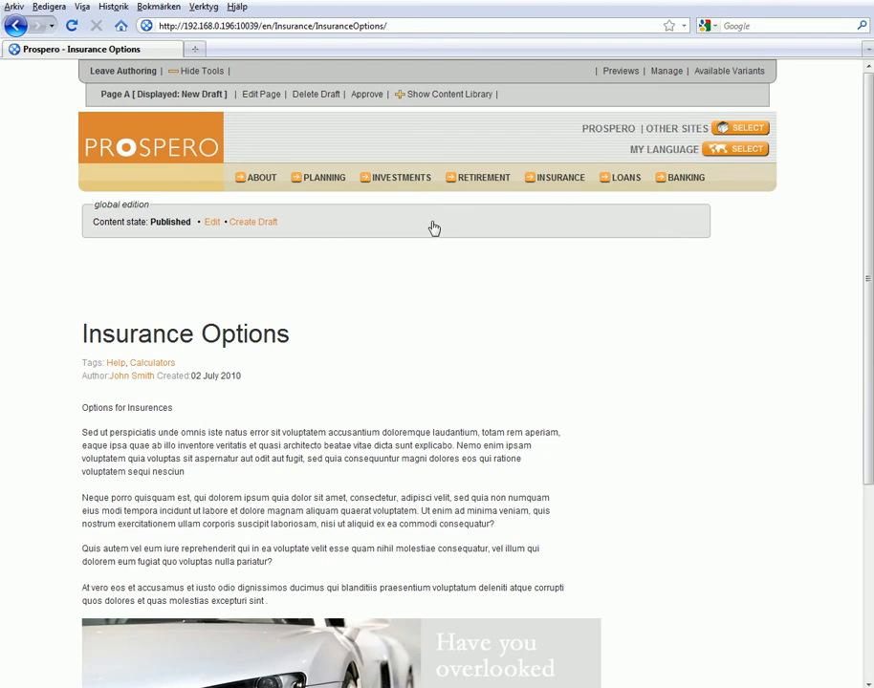
pyautogui.moveTo(551, 181)
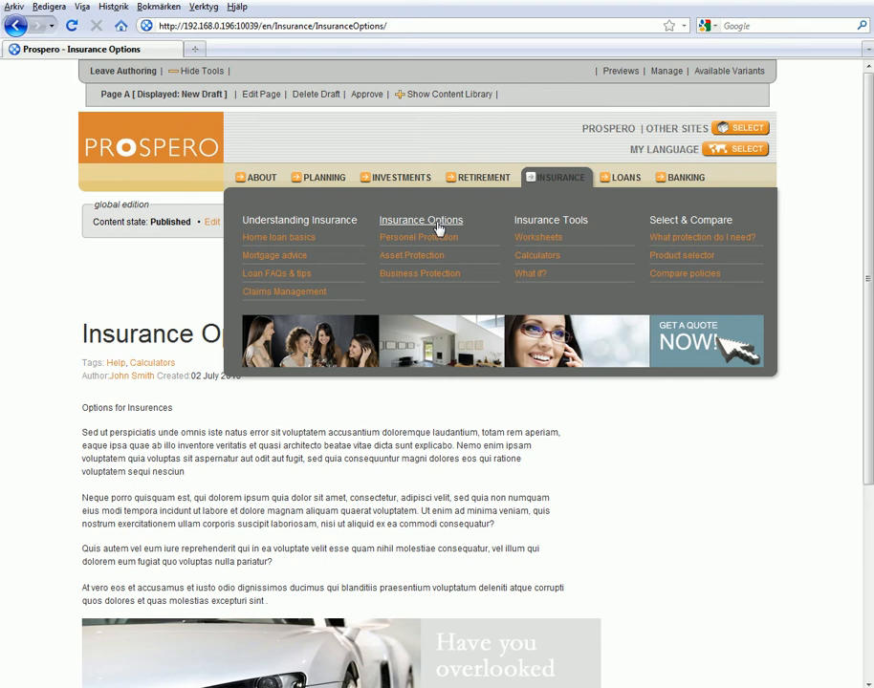
# - Start a new Presentation Page (3 Columns) sub page under Insurance Options, with the URL name element MoreInsurance
pyautogui.click(673, 75)
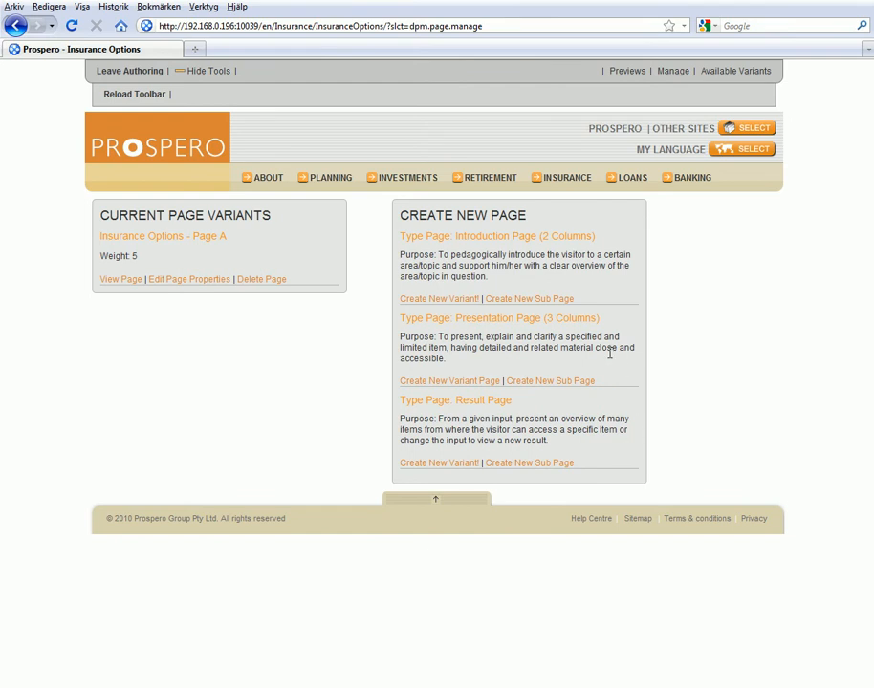
pyautogui.click(550, 381)
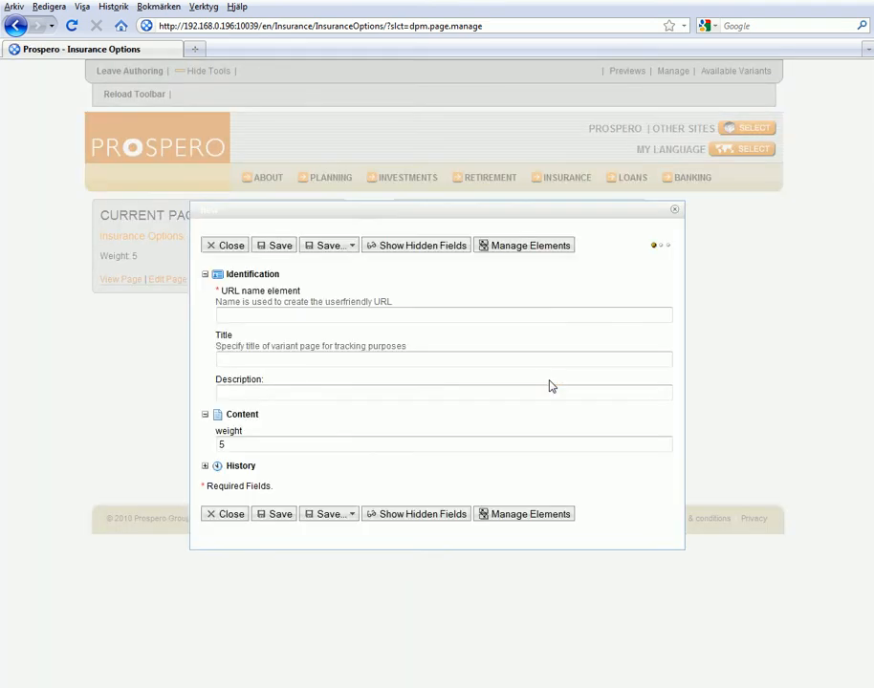
pyautogui.click(278, 317)
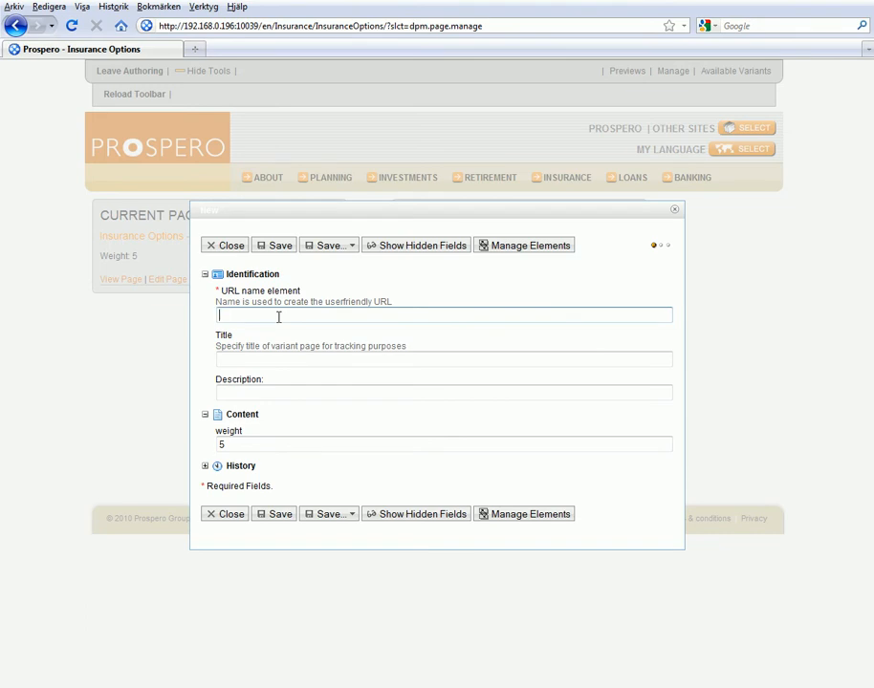
pyautogui.write('More')
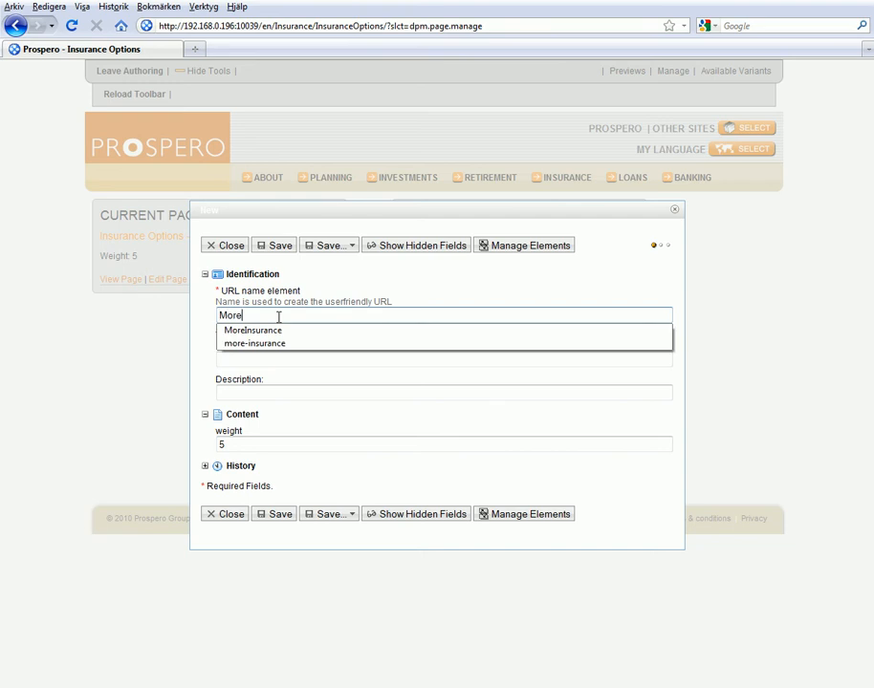
pyautogui.write('Insurance')
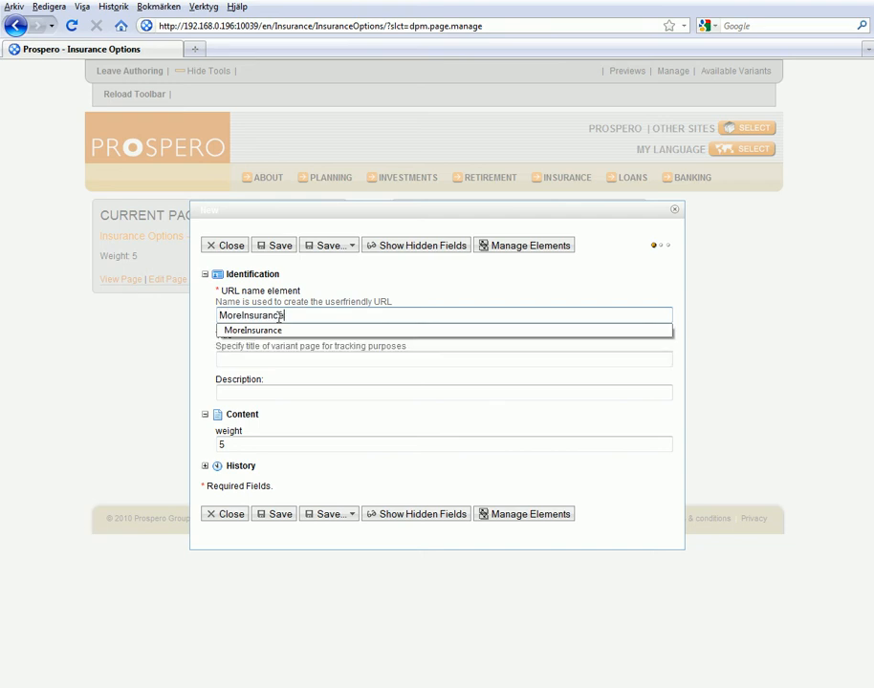
pyautogui.click(354, 286)
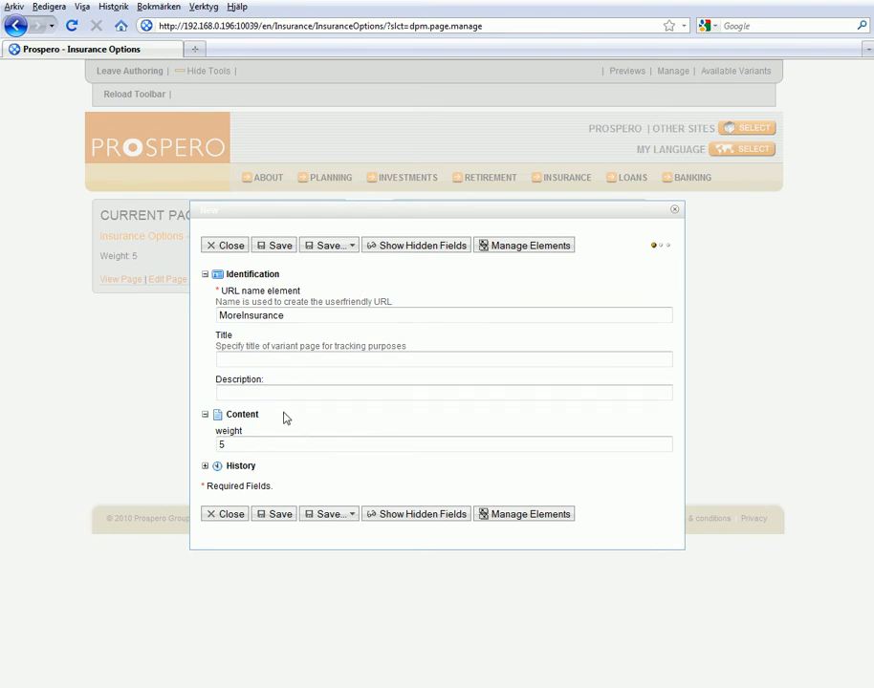
# - Set the new sub page's title to "More Insurance"
pyautogui.click(280, 361)
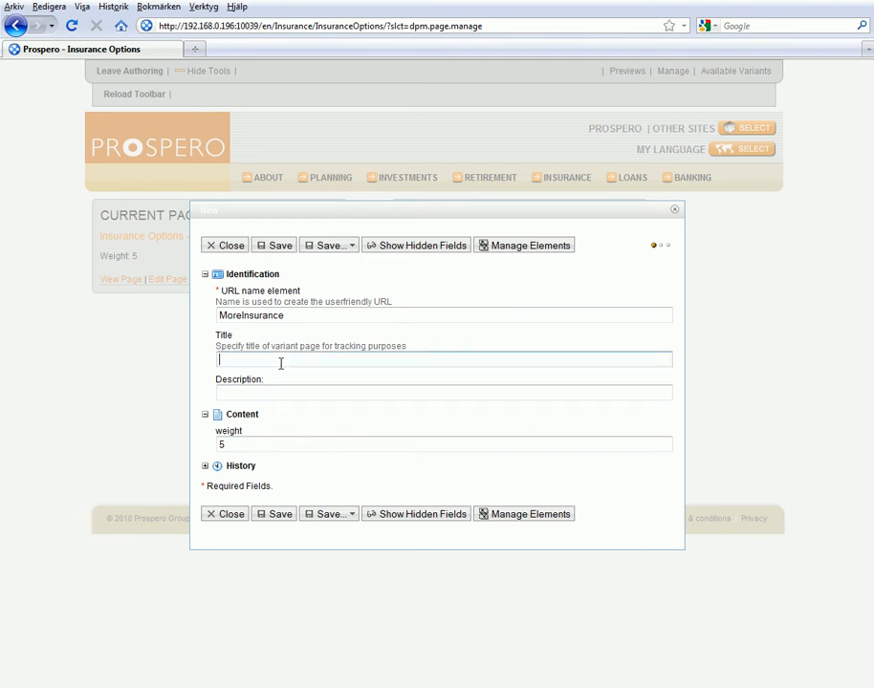
pyautogui.write('M')
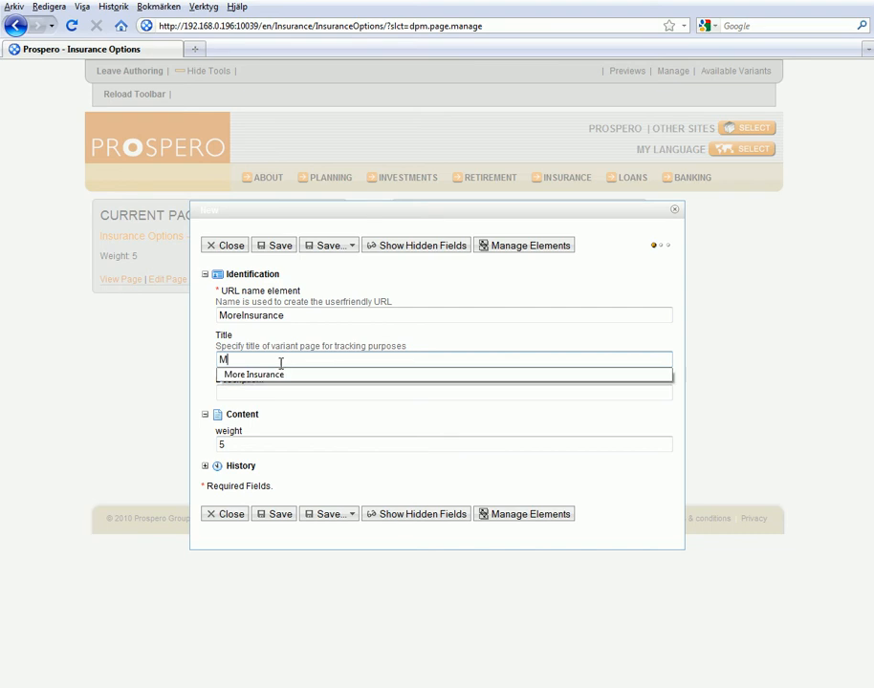
pyautogui.write('ore Unsrance')
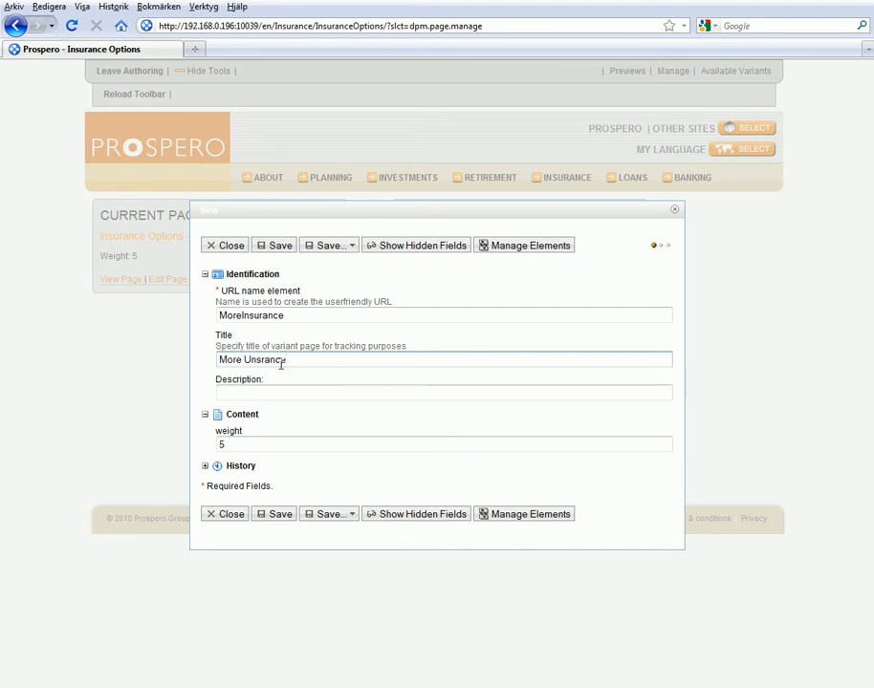
pyautogui.doubleClick(280, 364)
pyautogui.write('Insurance')
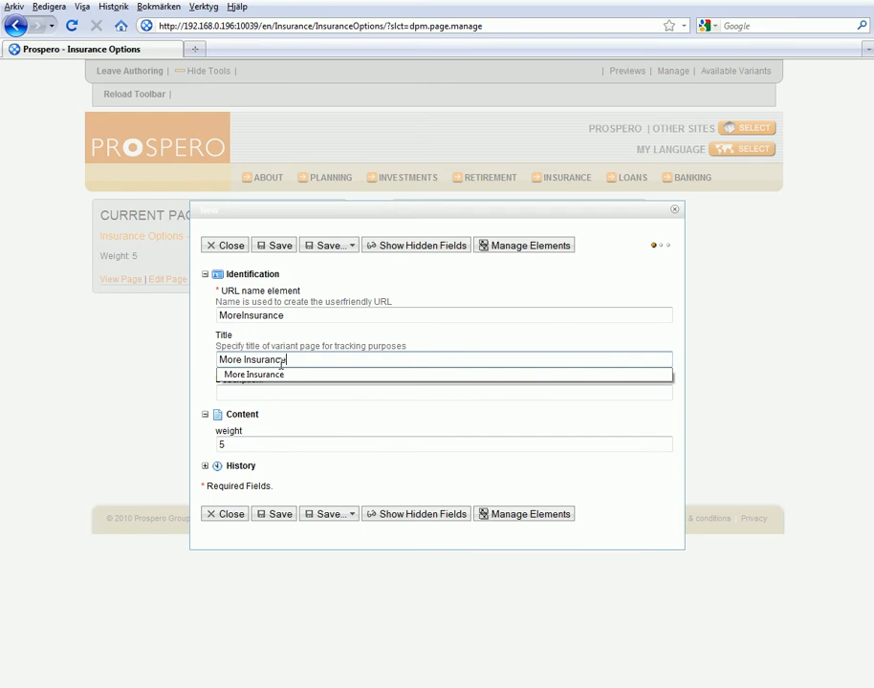
pyautogui.click(327, 334)
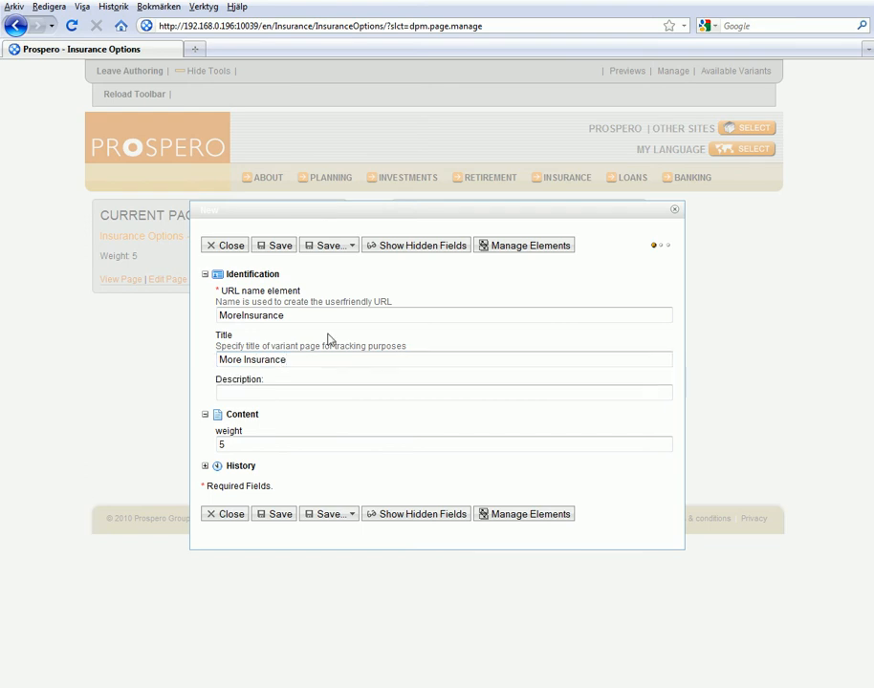
# - Save and approve the new sub page, and close its form
pyautogui.click(341, 247)
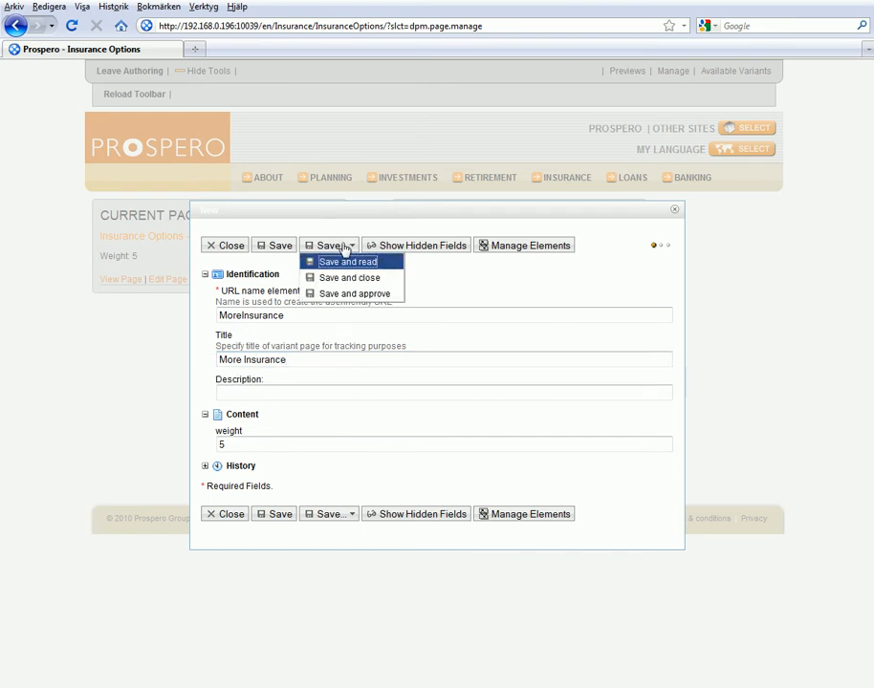
pyautogui.click(381, 296)
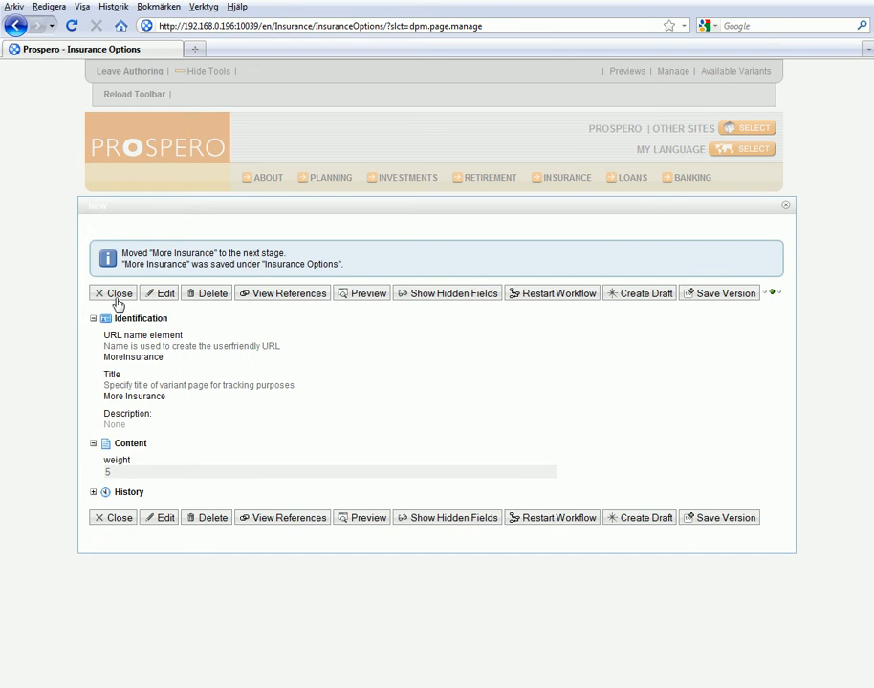
pyautogui.click(117, 296)
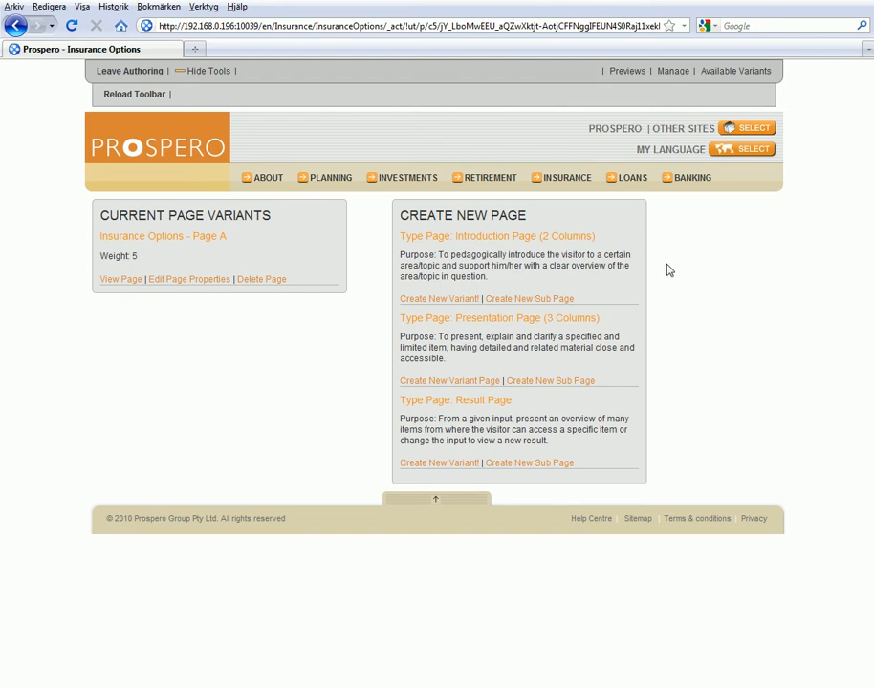
# - Open the new More Insurance page under Insurance Options and check its placeholder heading and tags
pyautogui.moveTo(571, 186)
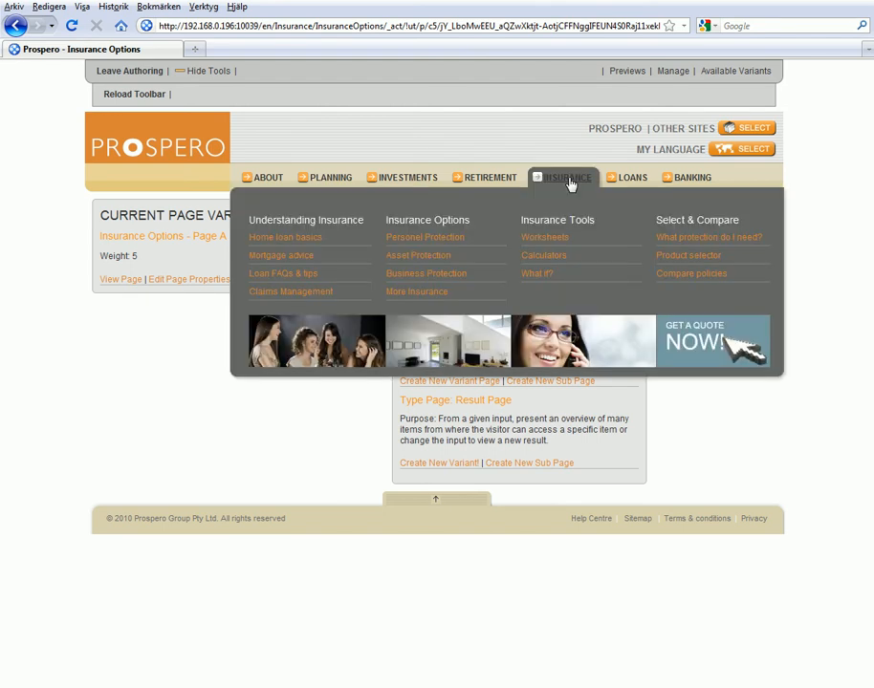
pyautogui.click(411, 300)
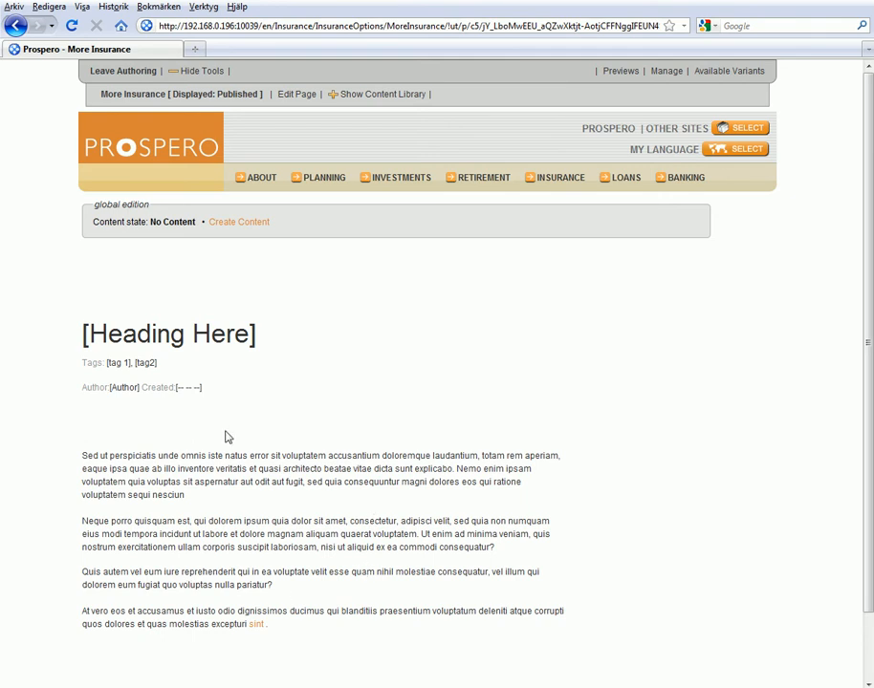
pyautogui.moveTo(83, 342); pyautogui.dragTo(173, 384)
pyautogui.click(325, 450)
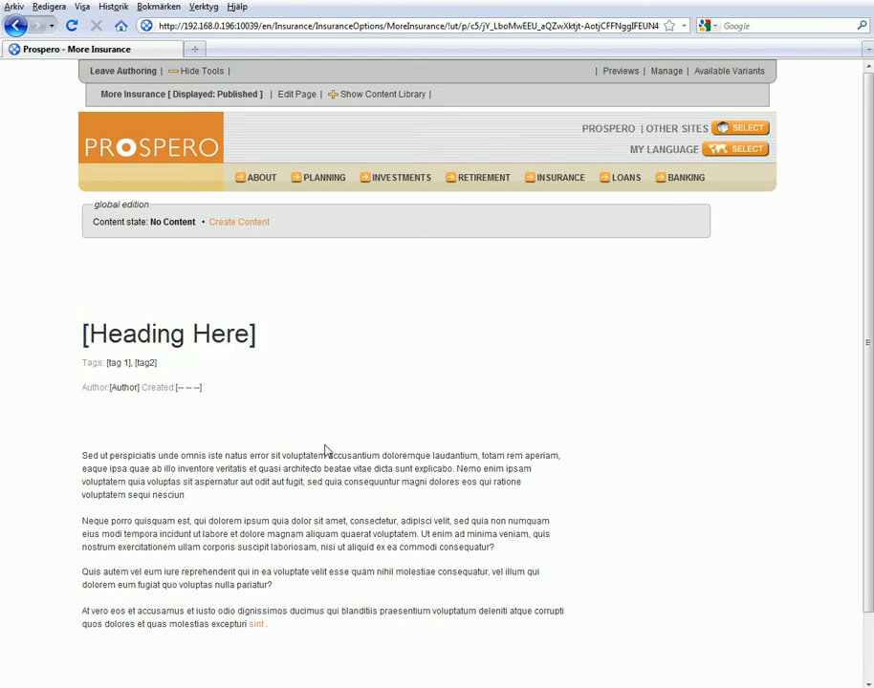
# - Link "Understanding Insurance General Content" from the content library into the page's empty content area, and hide the library again
pyautogui.click(385, 94)
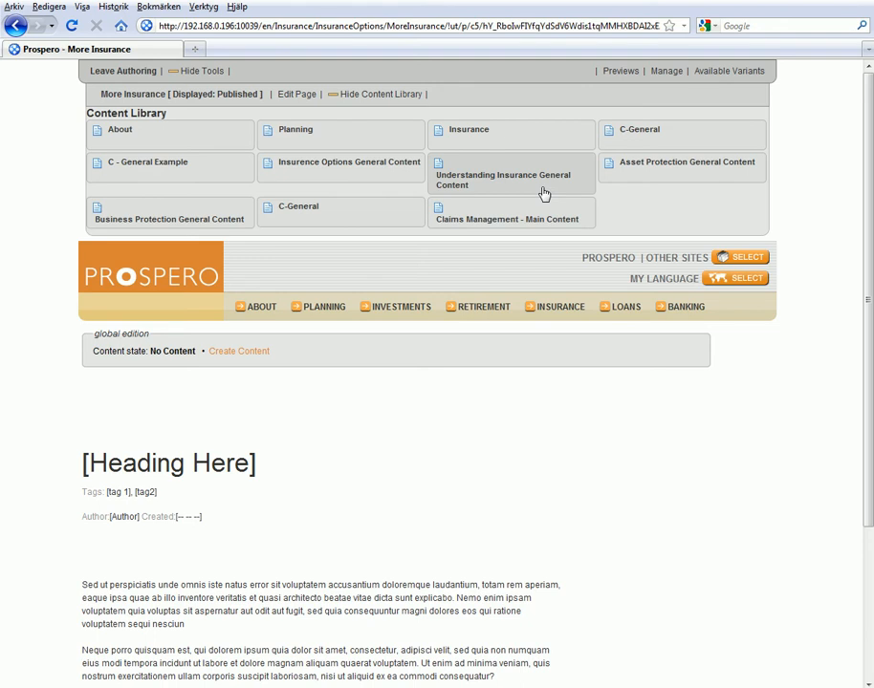
pyautogui.moveTo(543, 194); pyautogui.dragTo(145, 405)
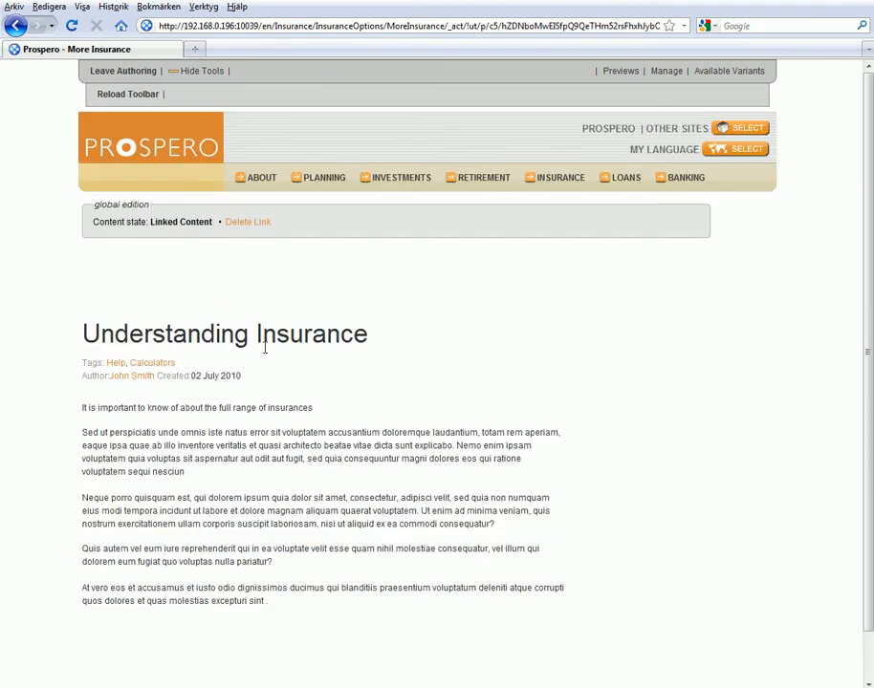
pyautogui.doubleClick(167, 221)
pyautogui.click(419, 446)
pyautogui.click(127, 96)
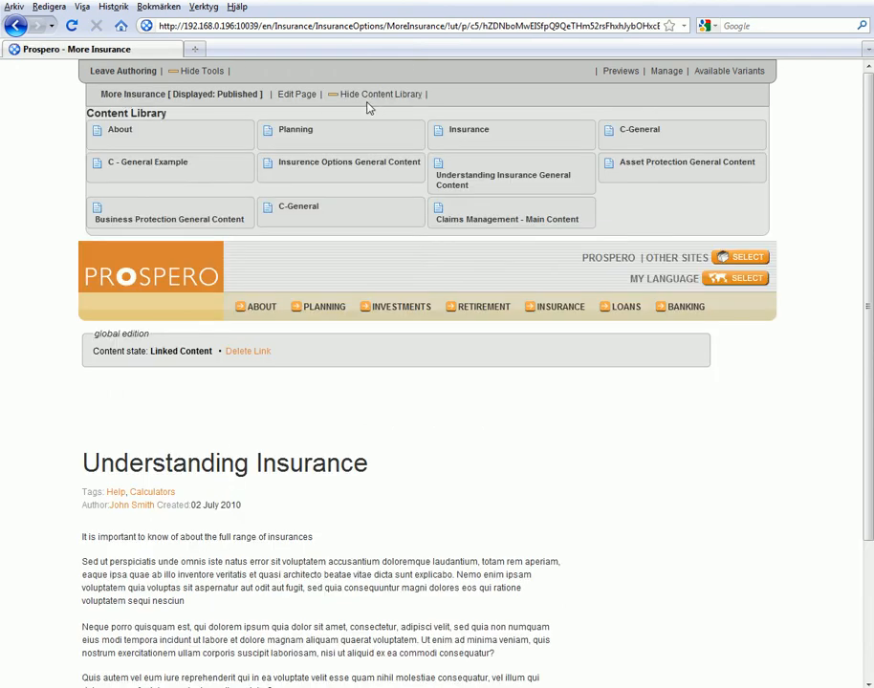
pyautogui.click(390, 98)
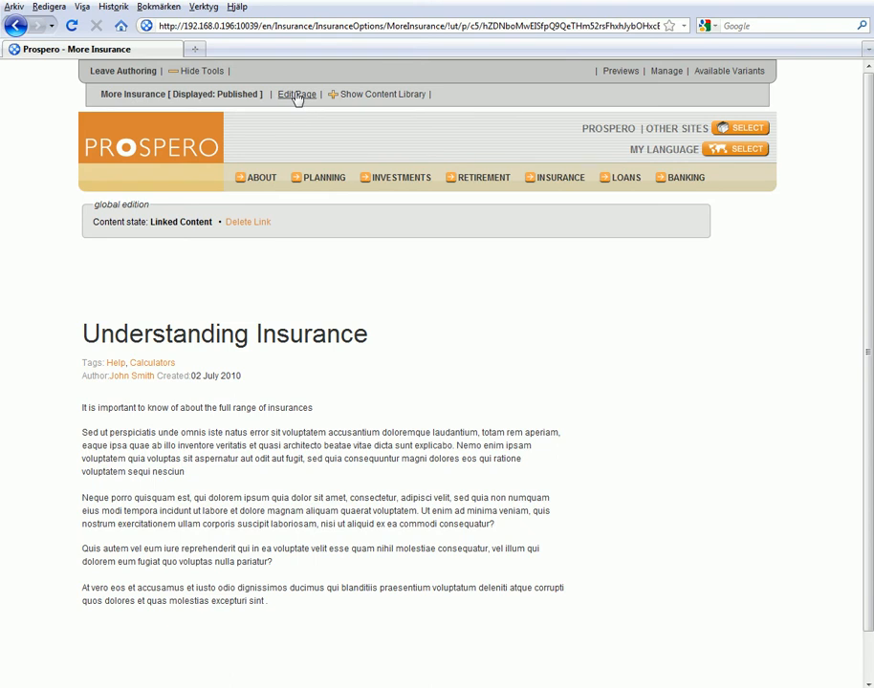
# - Start editing the page layout and add the Media Banner portlet above the Understanding Insurance content
pyautogui.click(297, 96)
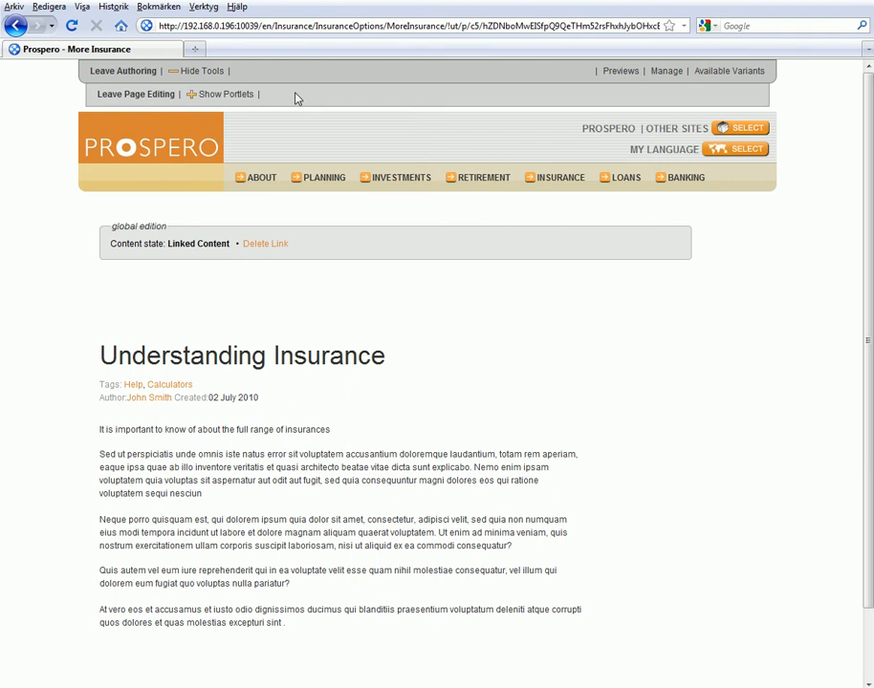
pyautogui.click(229, 96)
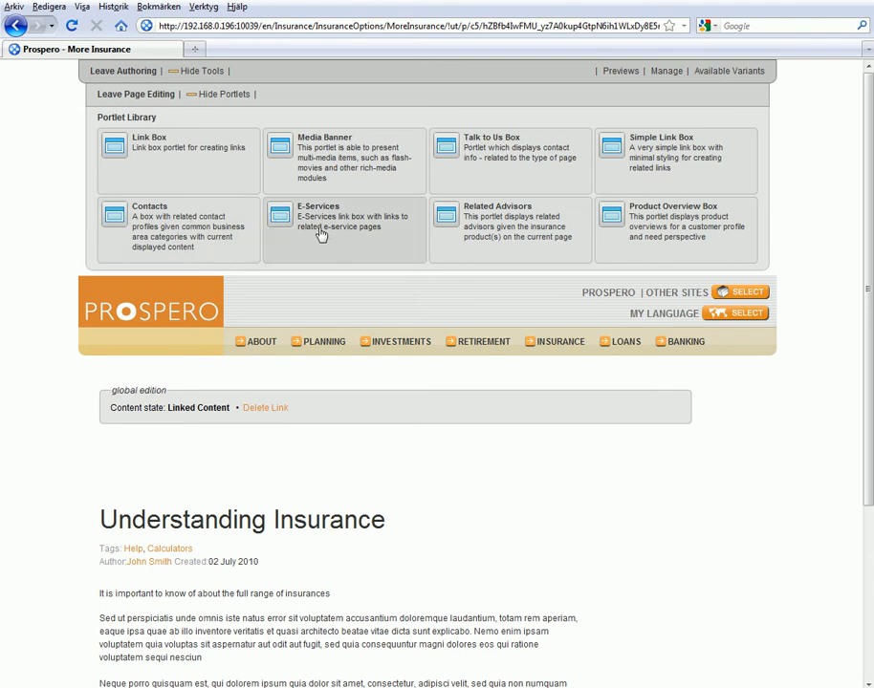
pyautogui.moveTo(353, 166); pyautogui.dragTo(194, 362)
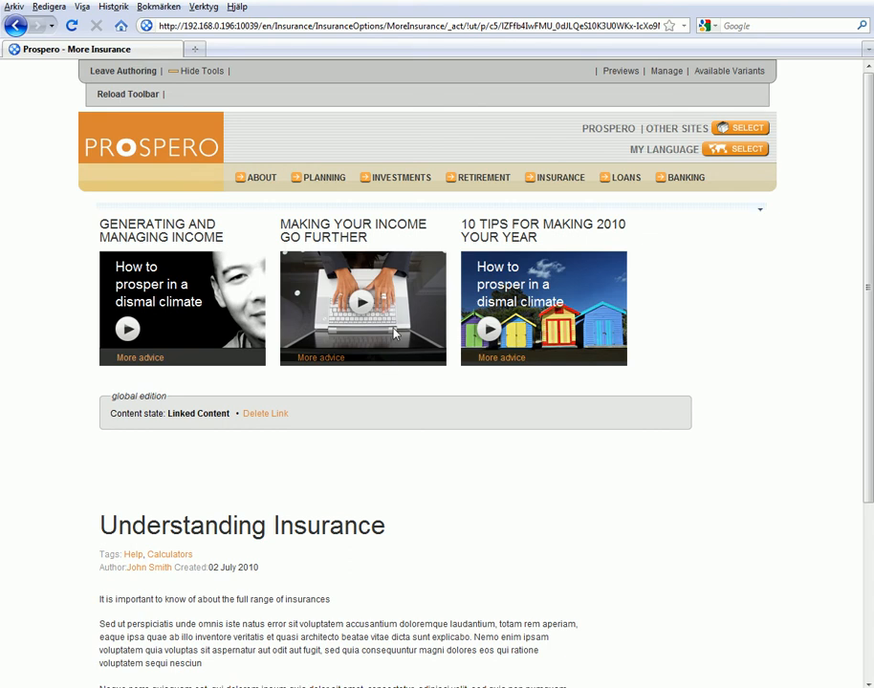
# - Add the Simple Link Box portlet to the page's left column and the Link Box portlet directly beneath it
pyautogui.click(129, 94)
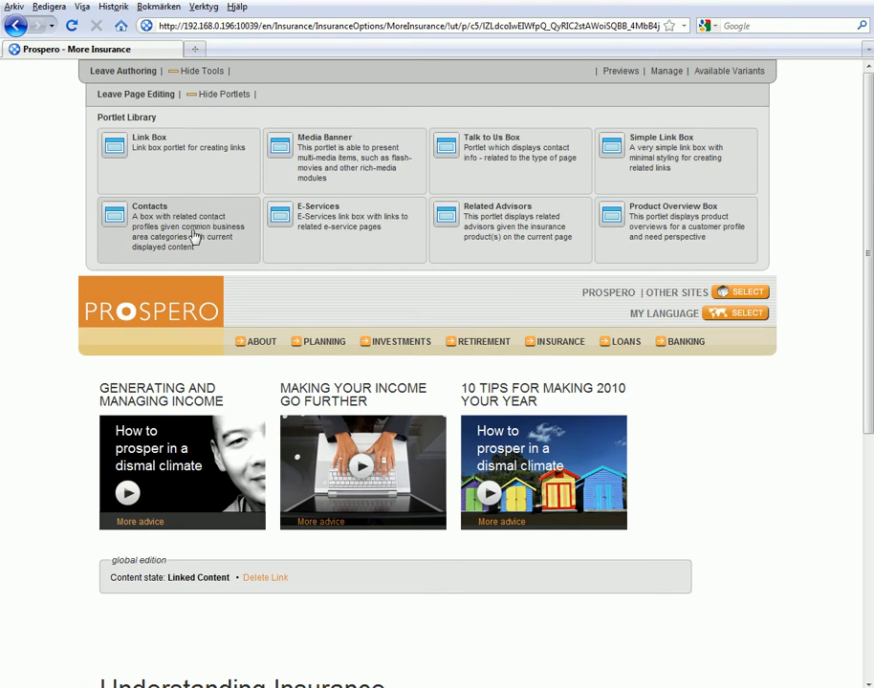
pyautogui.moveTo(643, 164); pyautogui.dragTo(88, 363)
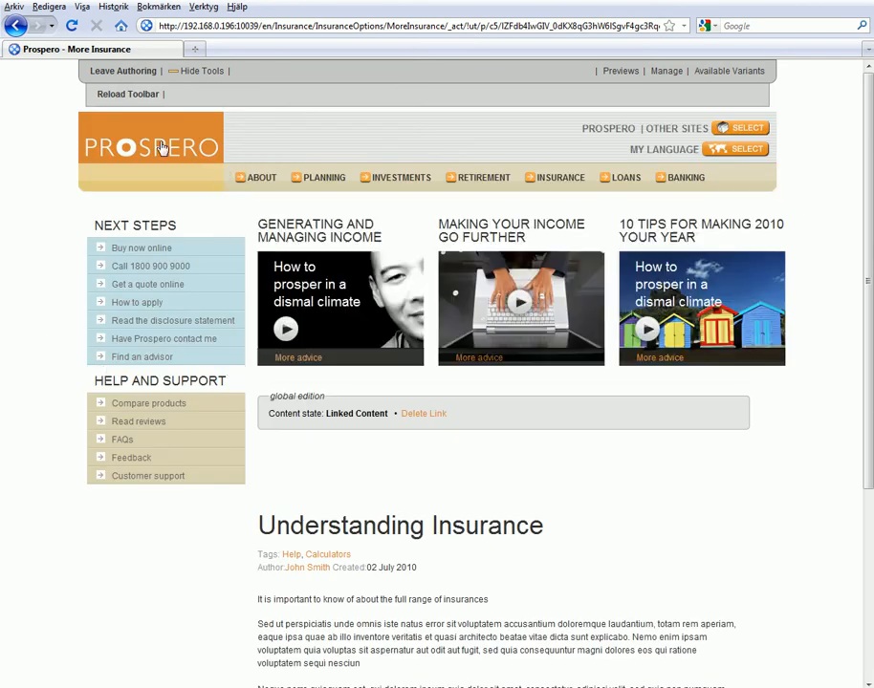
pyautogui.click(125, 94)
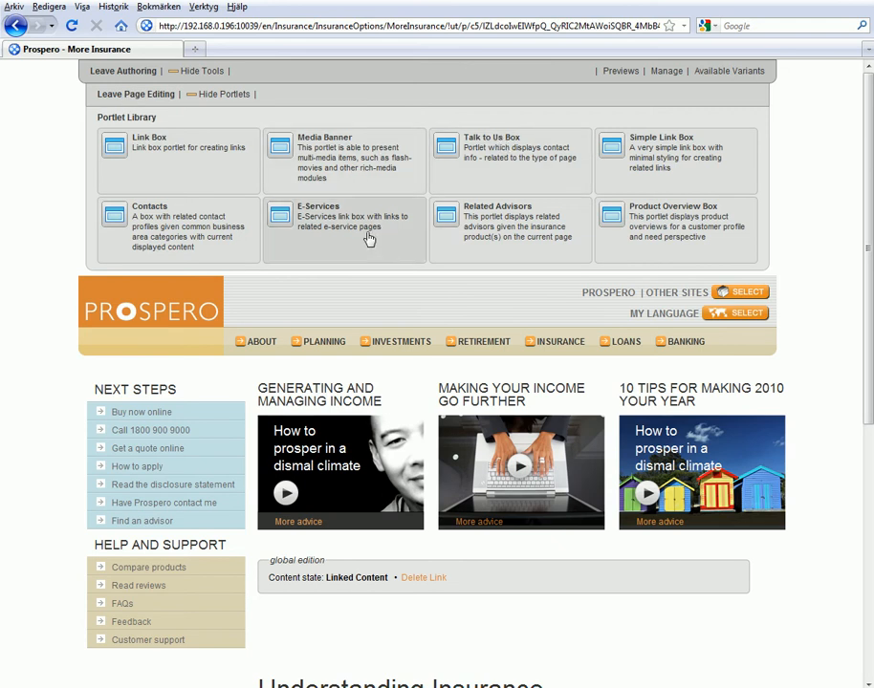
pyautogui.moveTo(182, 162); pyautogui.dragTo(167, 659)
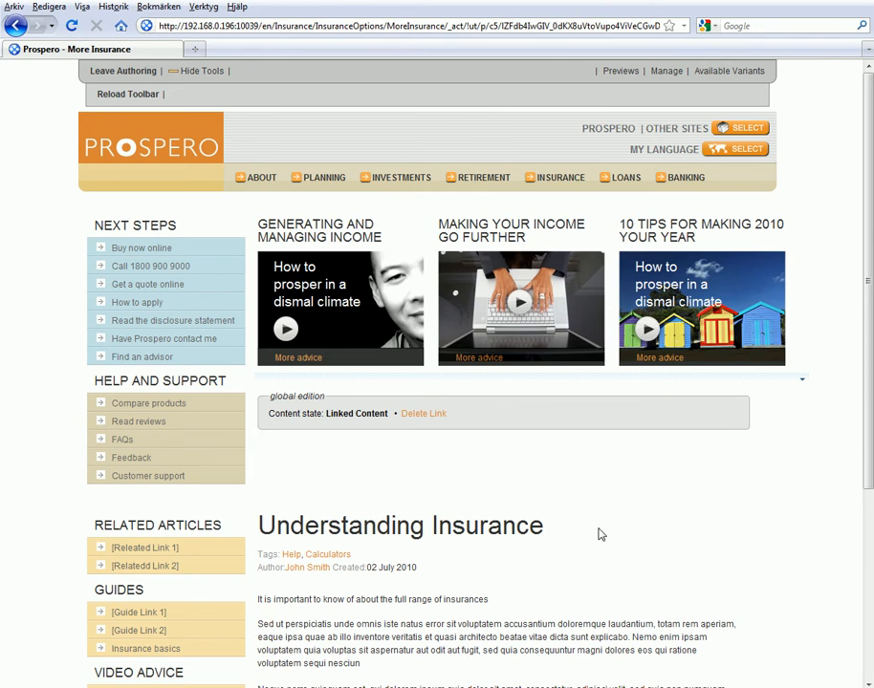
# - Add the Related Advisors portlet between the media banner and the Understanding Insurance content
pyautogui.click(124, 96)
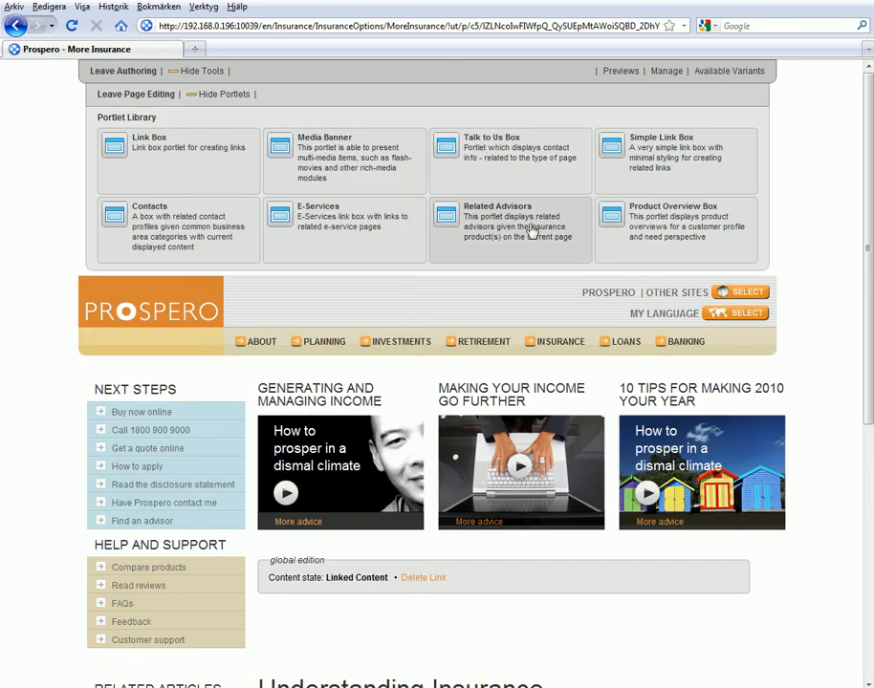
pyautogui.moveTo(531, 231); pyautogui.dragTo(460, 527)
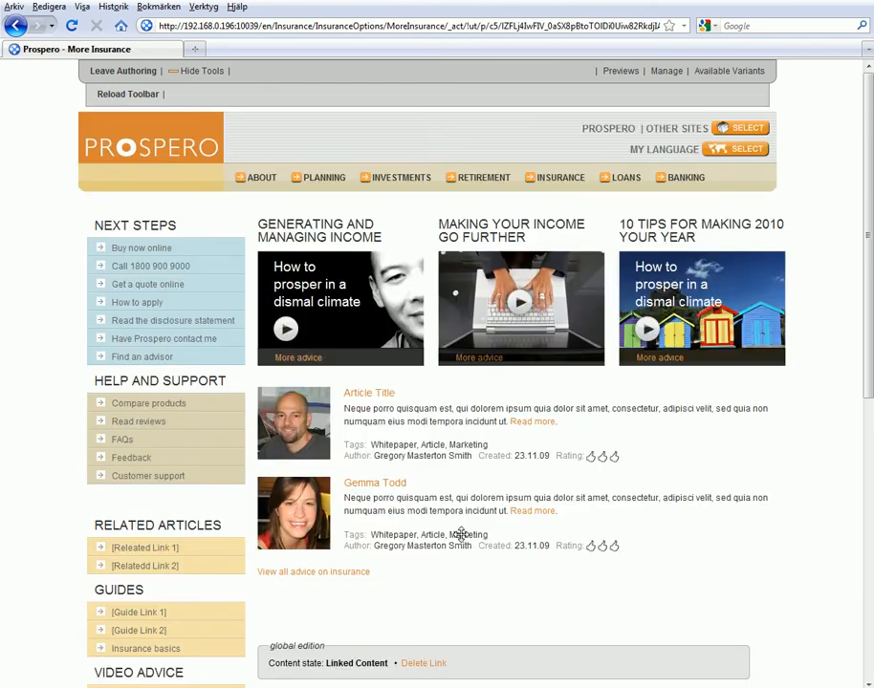
pyautogui.scroll(-5, 659, 352)
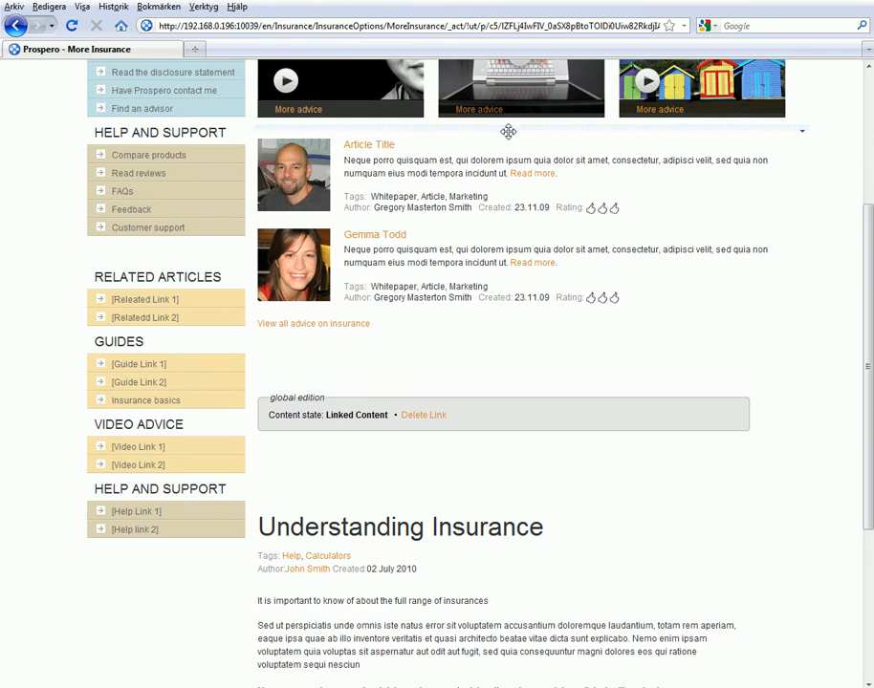
# - Move the Understanding Insurance content up to directly beneath the media banner, above the Related Advisors portlet
pyautogui.scroll(-2, 706, 204)
pyautogui.scroll(2, 696, 203)
pyautogui.moveTo(491, 129)
pyautogui.mouseDown()
pyautogui.moveTo(483, 176)
pyautogui.moveTo(484, 139)
pyautogui.moveTo(498, 142)
pyautogui.mouseUp()
pyautogui.moveTo(468, 379); pyautogui.dragTo(467, 205)
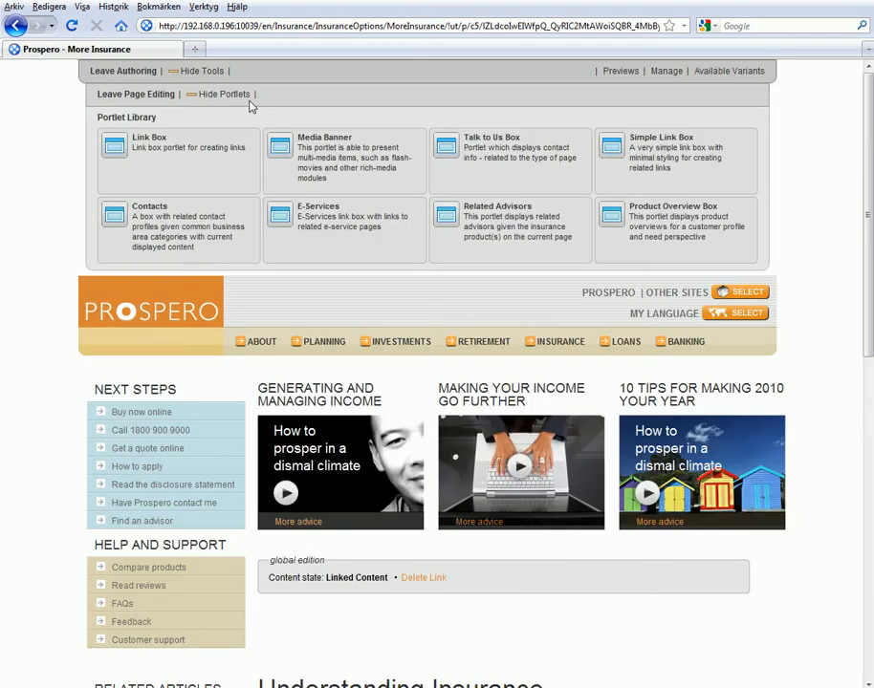
# - Hide the portlet library, leave page editing and approve the More Insurance draft
pyautogui.click(228, 96)
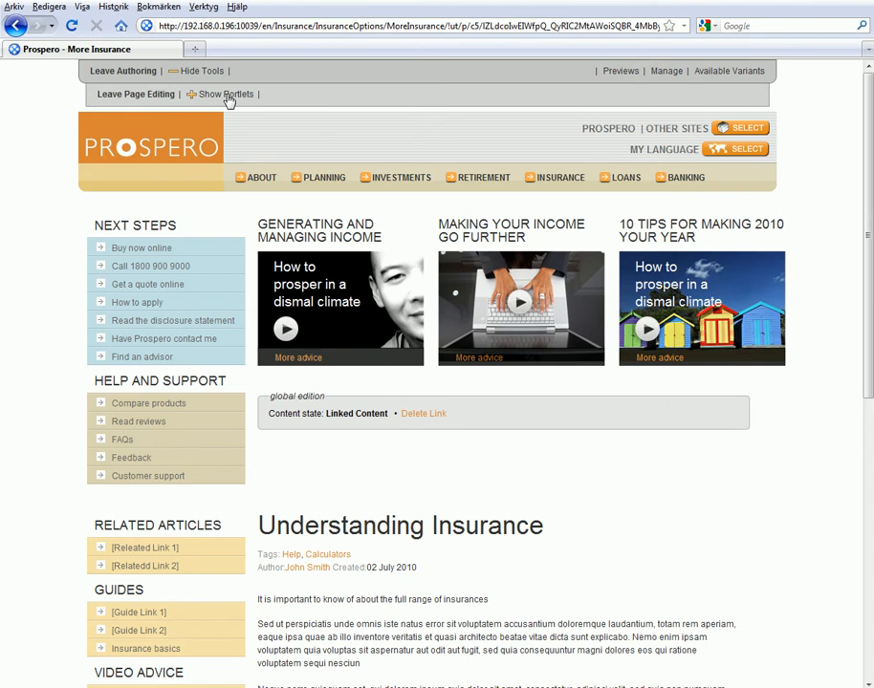
pyautogui.click(124, 95)
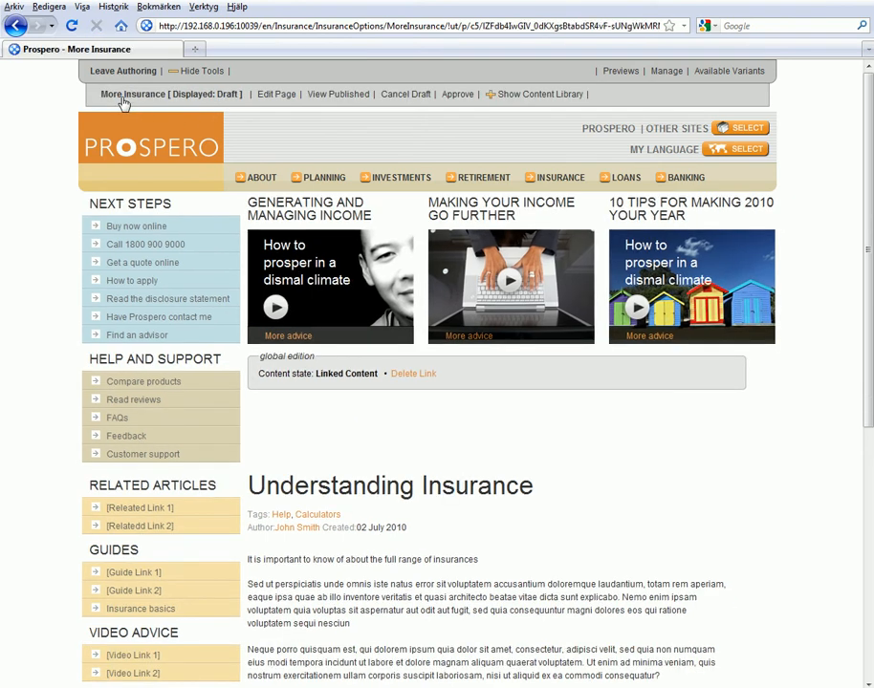
pyautogui.click(456, 96)
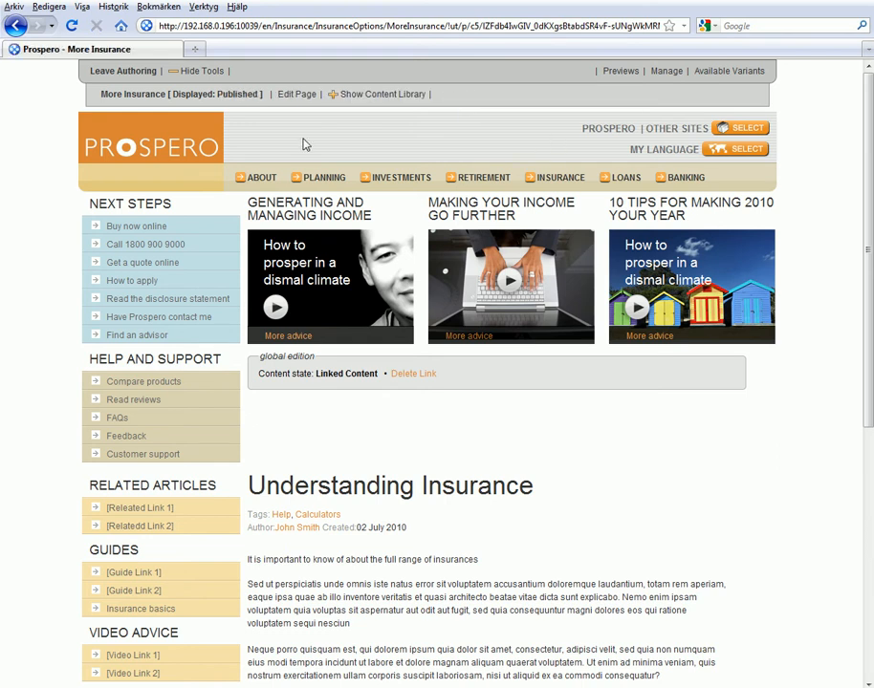
# - Hide the authoring tools and look through the published More Insurance page
pyautogui.click(196, 70)
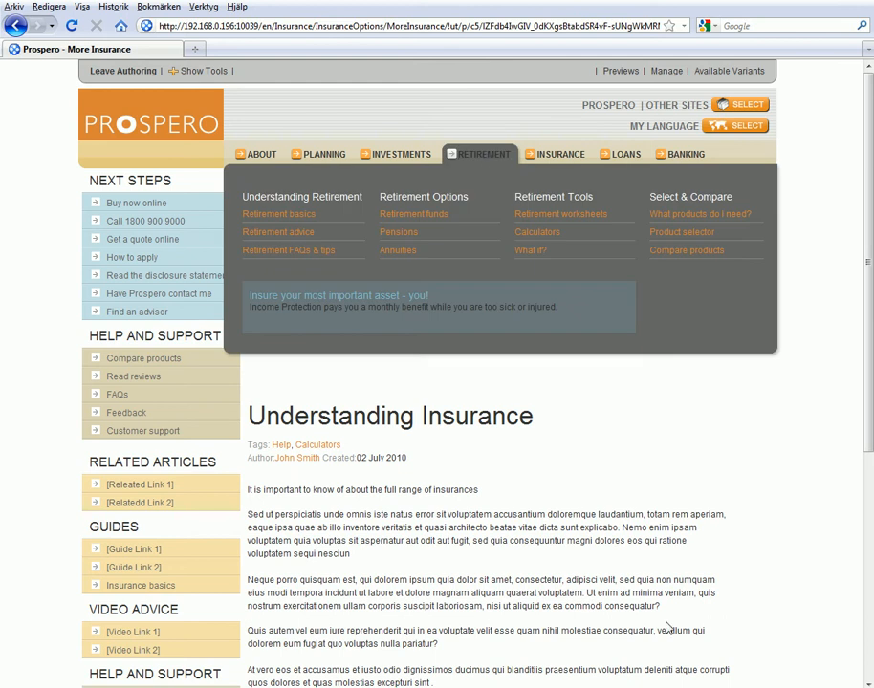
pyautogui.scroll(-7, 793, 503)
pyautogui.scroll(5, 793, 503)
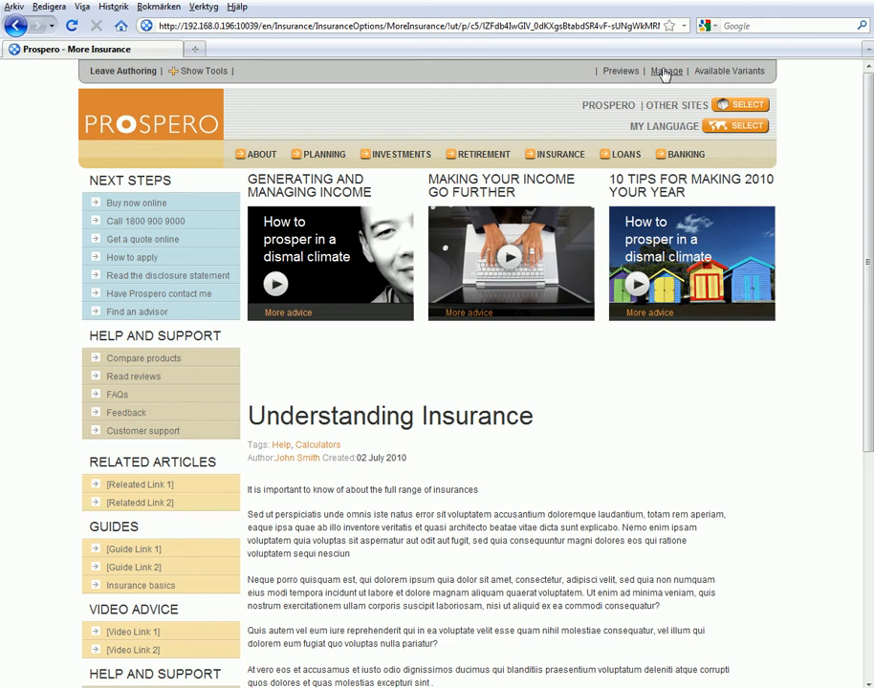
# - Shorten the page address to end at /en/Insurance/InsuranceOptions/MoreInsurance/ and open the management view for the page
pyautogui.click(449, 27)
pyautogui.click(448, 25)
pyautogui.hotkey('shift', 'End')
pyautogui.press('Delete')
pyautogui.press('Escape')
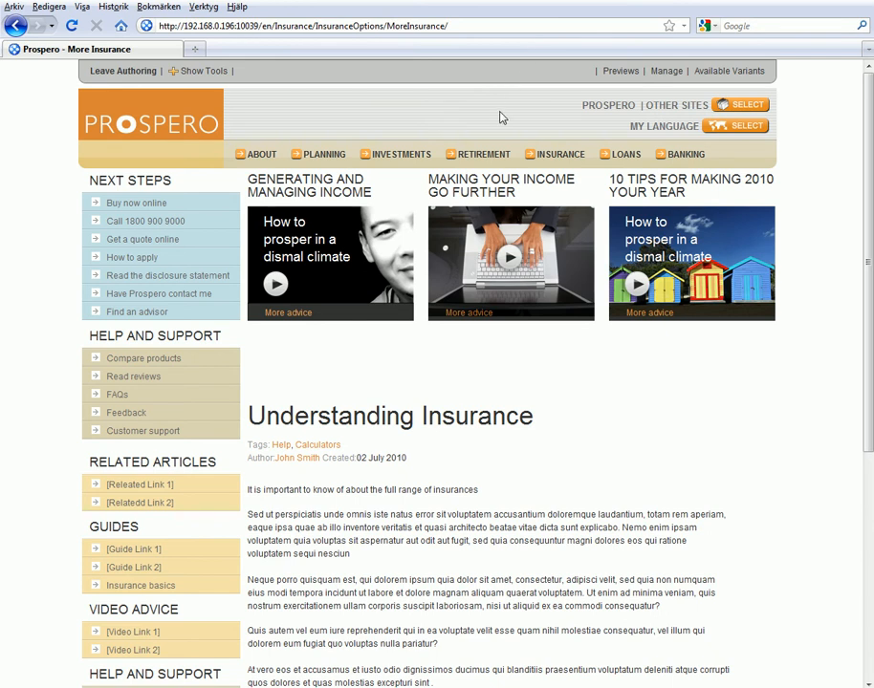
pyautogui.click(666, 74)
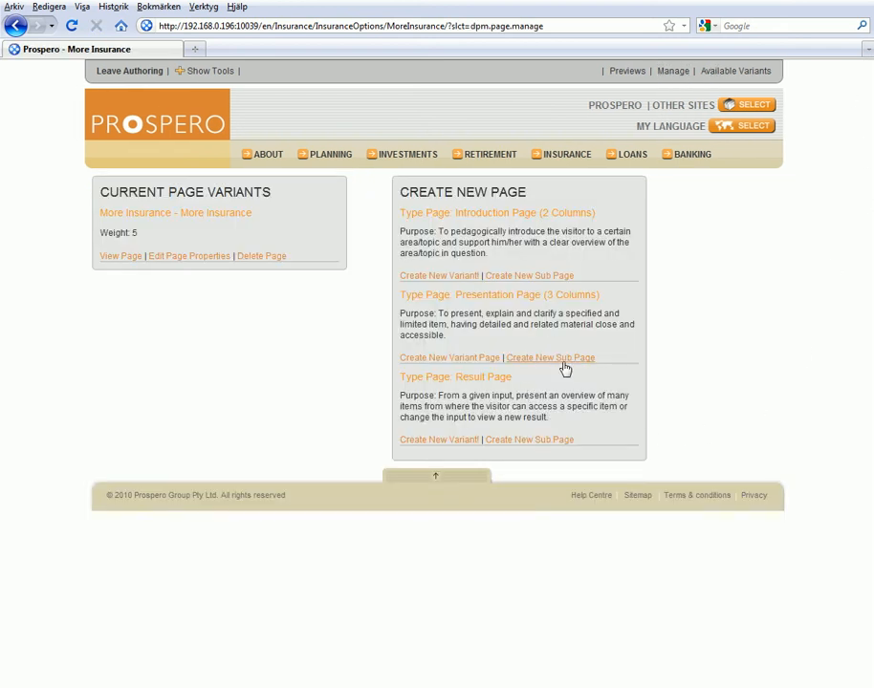
# - Create a new variant page of the Presentation Page (3 Columns) type and title it "Test B Variant"
pyautogui.click(449, 357)
pyautogui.click(304, 341)
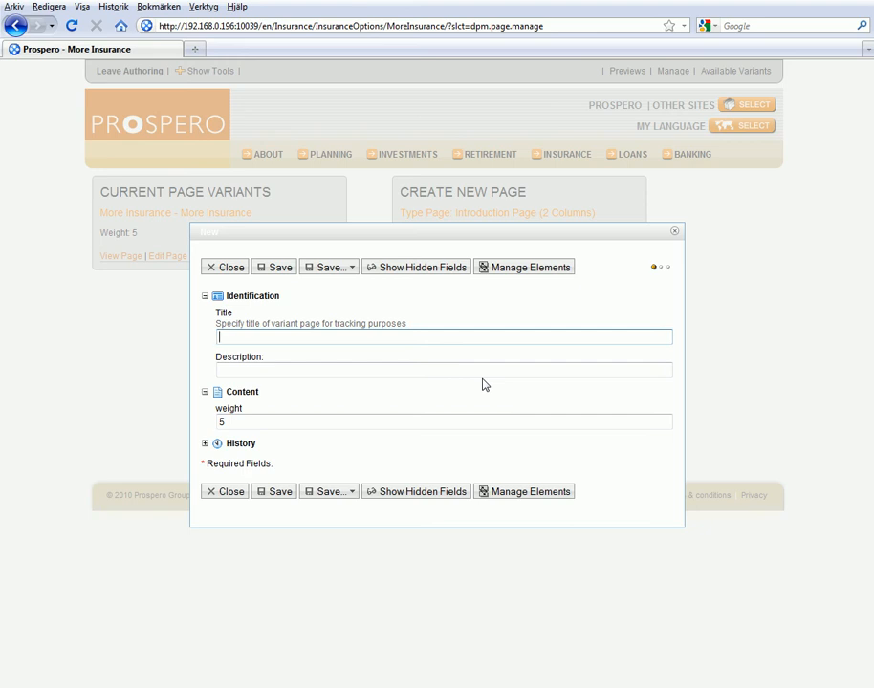
pyautogui.write('Test')
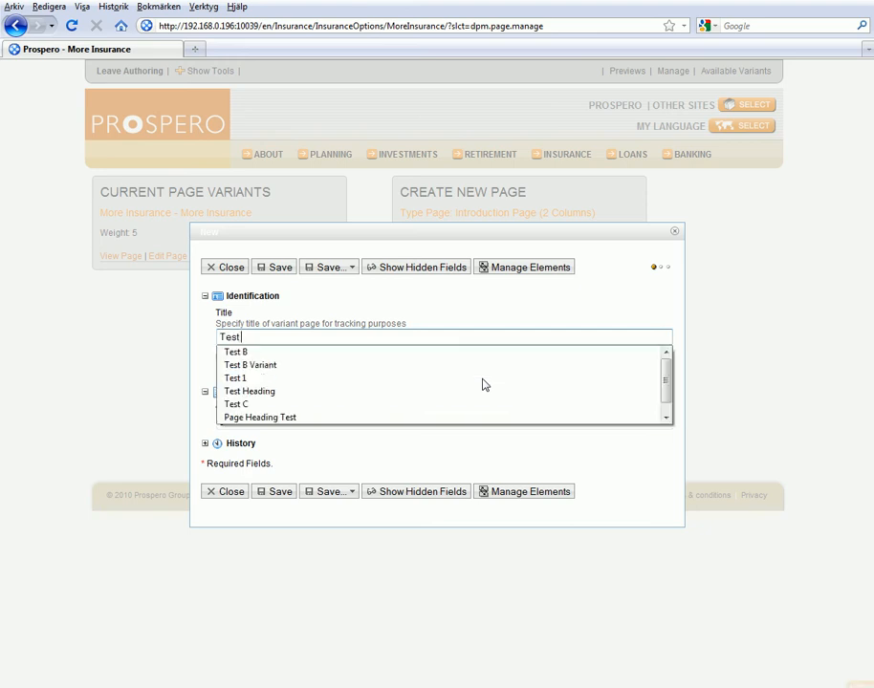
pyautogui.write(' B VAriant')
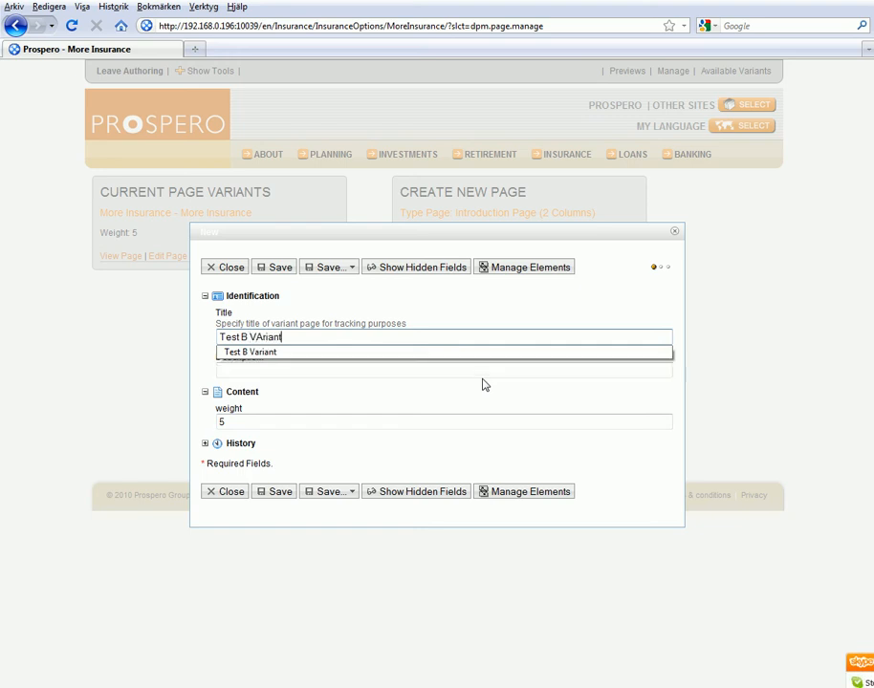
pyautogui.press('BackSpace')
pyautogui.press('BackSpace')
pyautogui.press('BackSpace')
pyautogui.press('BackSpace')
pyautogui.press('BackSpace')
pyautogui.press('BackSpace')
pyautogui.press('BackSpace')
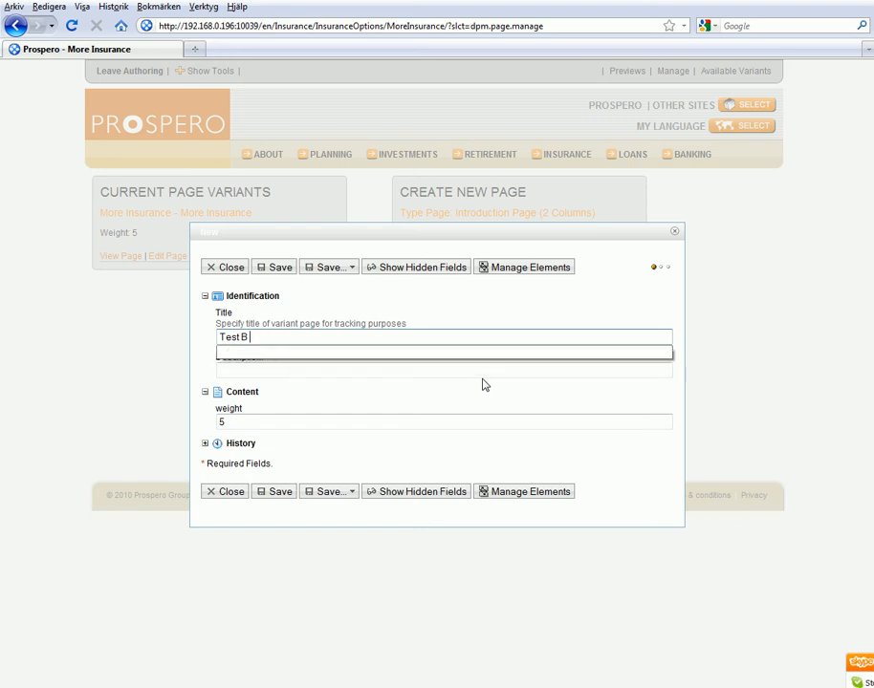
pyautogui.write('Varian')
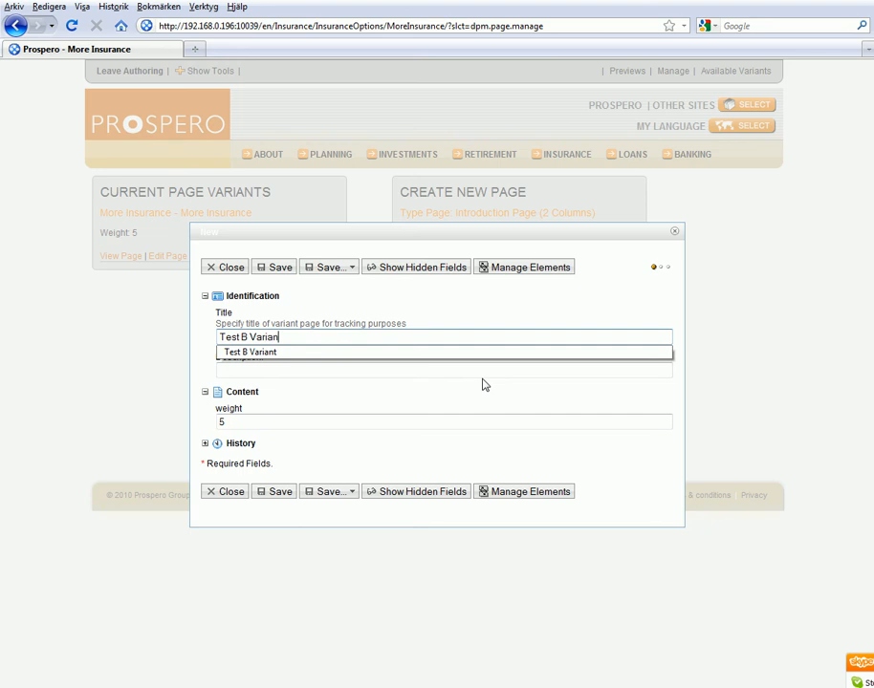
pyautogui.write('t')
# - Describe the variant as "This is a test of an alternative composistion of portlets"
pyautogui.click(380, 371)
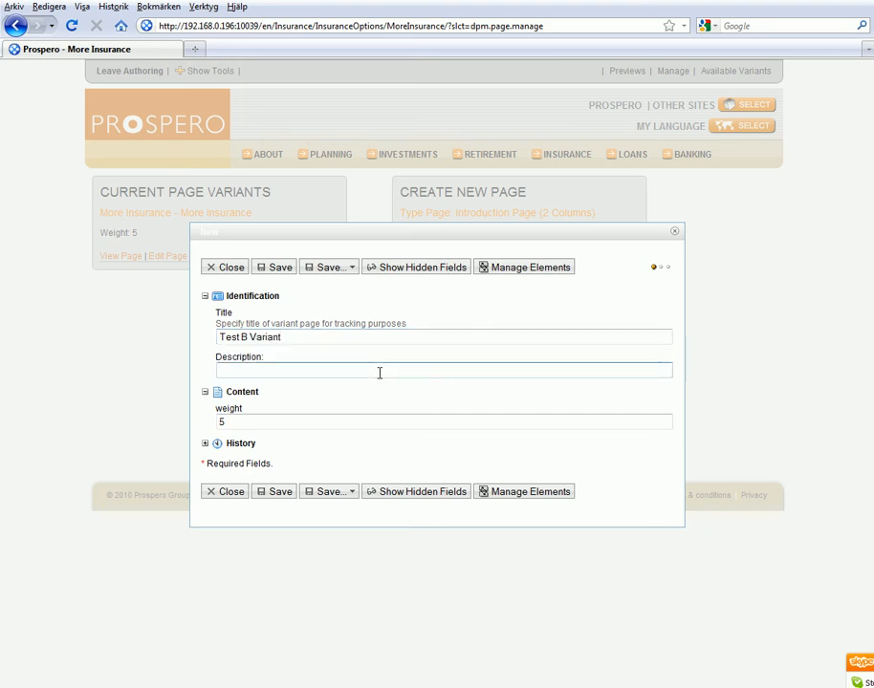
pyautogui.write('This')
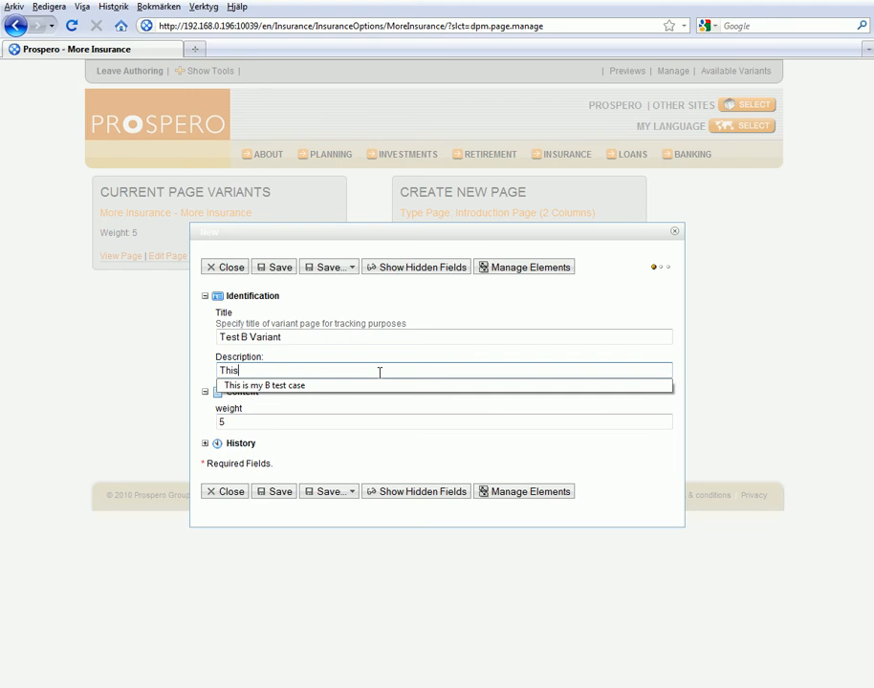
pyautogui.write('is')
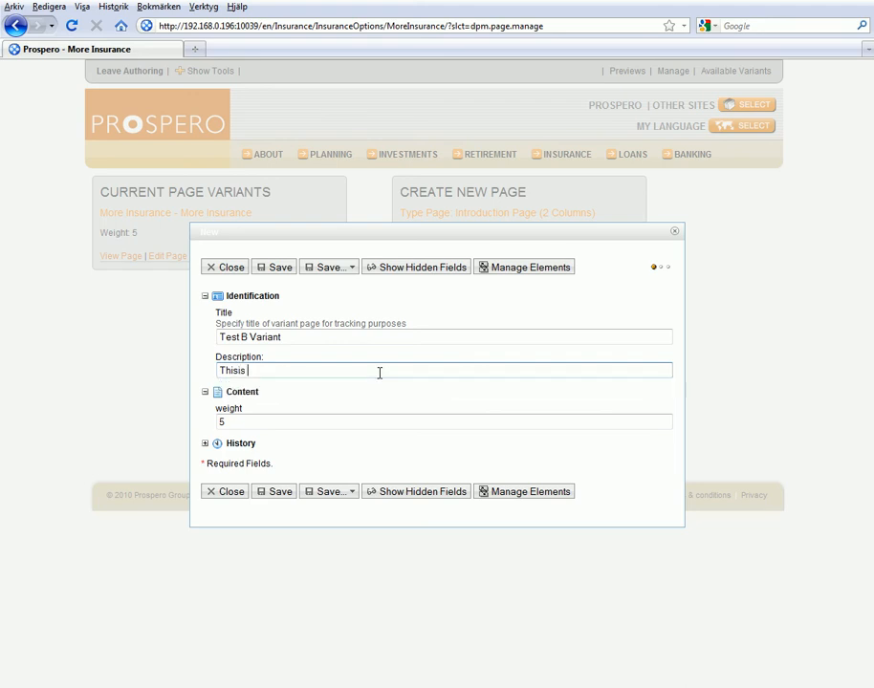
pyautogui.press('BackSpace')
pyautogui.press('BackSpace')
pyautogui.press('BackSpace')
pyautogui.write('is a')
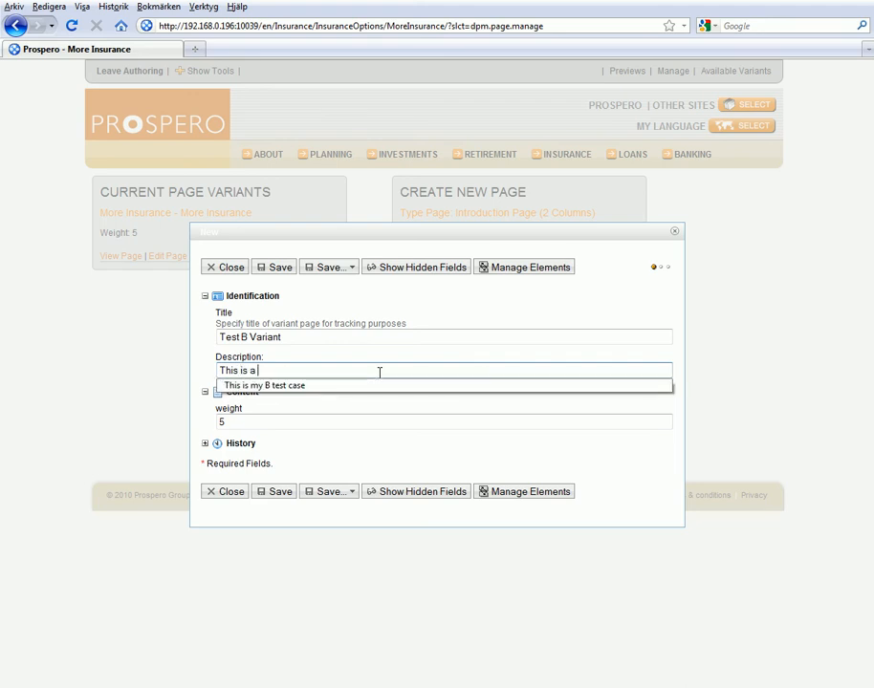
pyautogui.write(' test of')
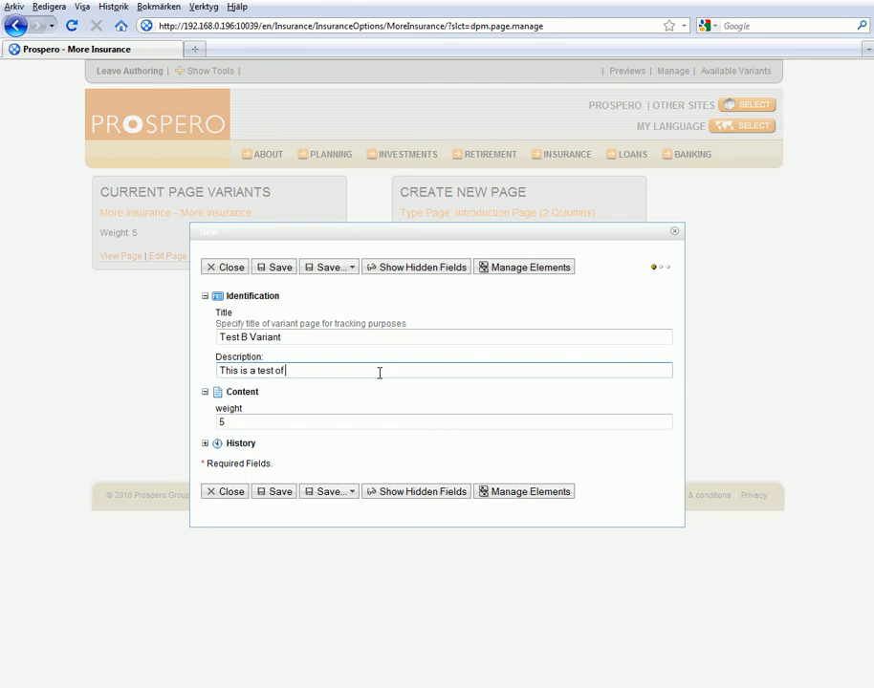
pyautogui.write(' an alternative o')
pyautogui.write('omposition of portlets')
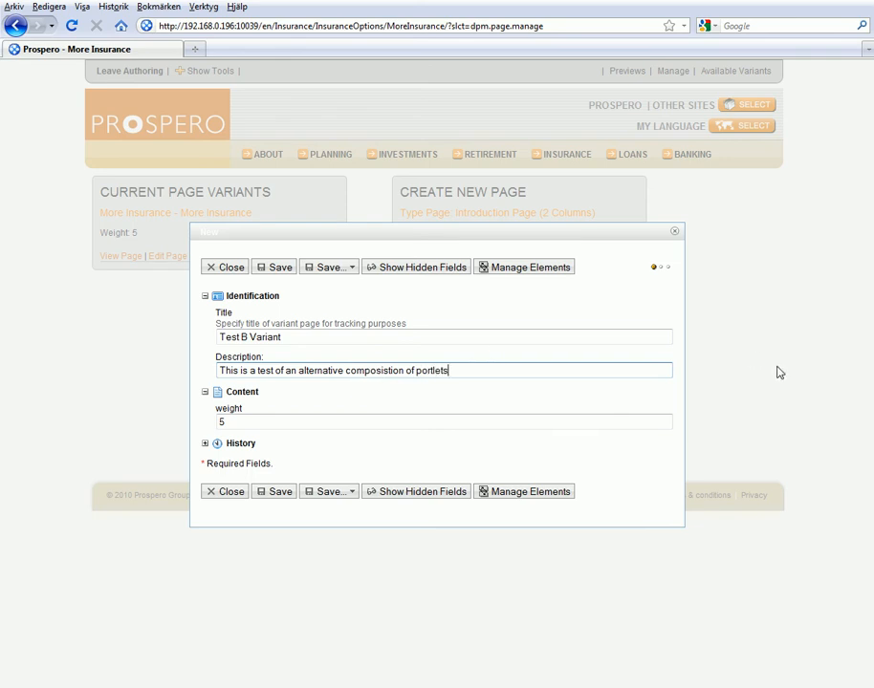
# - Save and approve the Test B Variant page and close its form
pyautogui.click(323, 267)
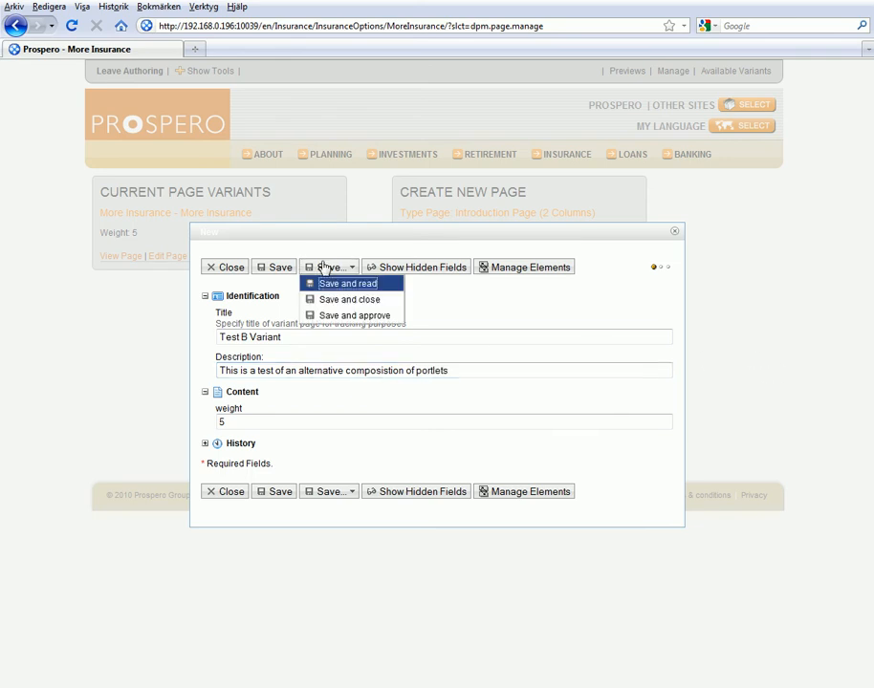
pyautogui.click(359, 313)
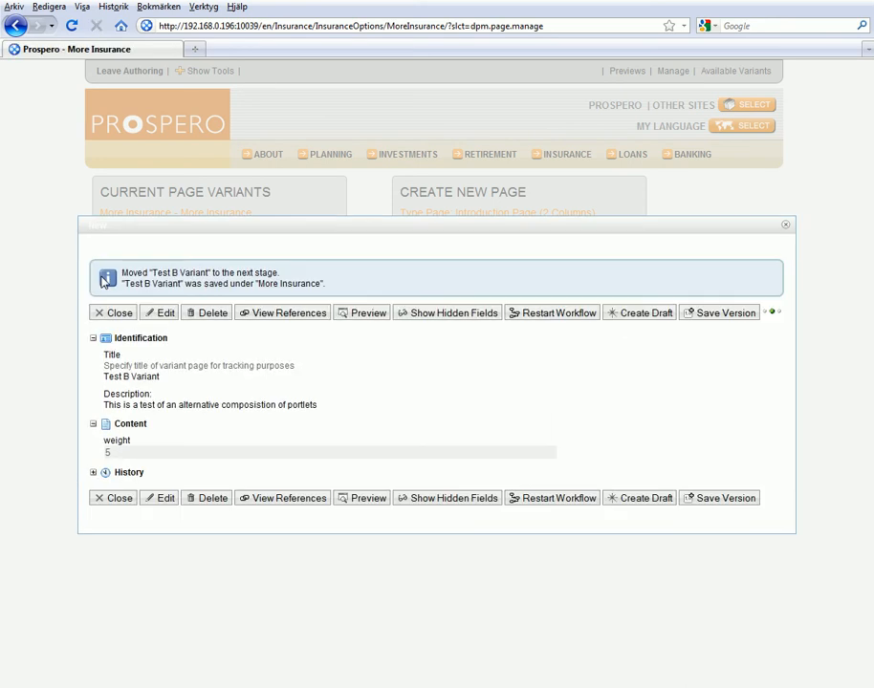
pyautogui.click(111, 313)
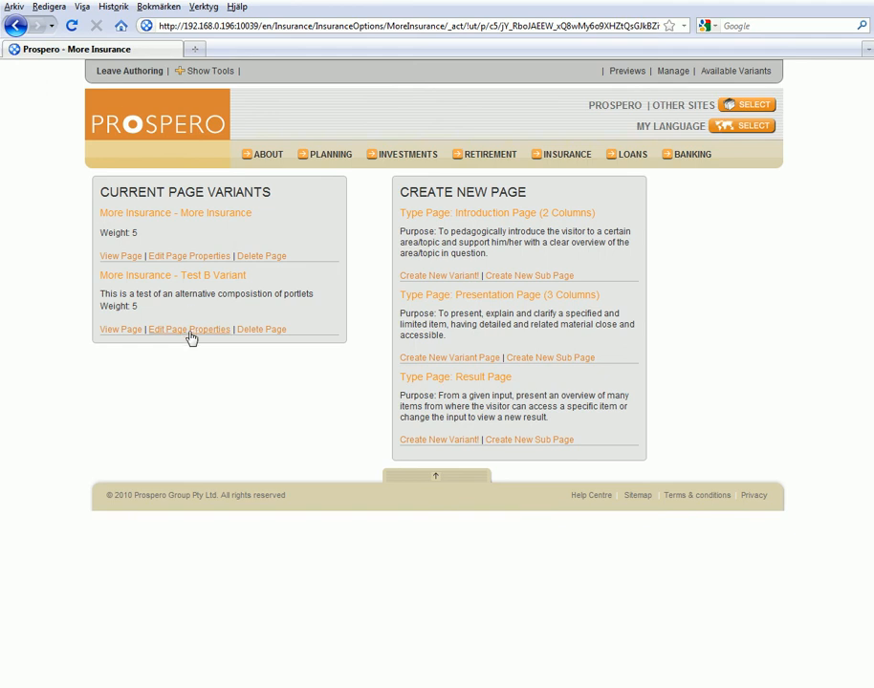
# - Compare the titles and weights of the two current More Insurance page variants
pyautogui.moveTo(102, 212); pyautogui.dragTo(254, 214)
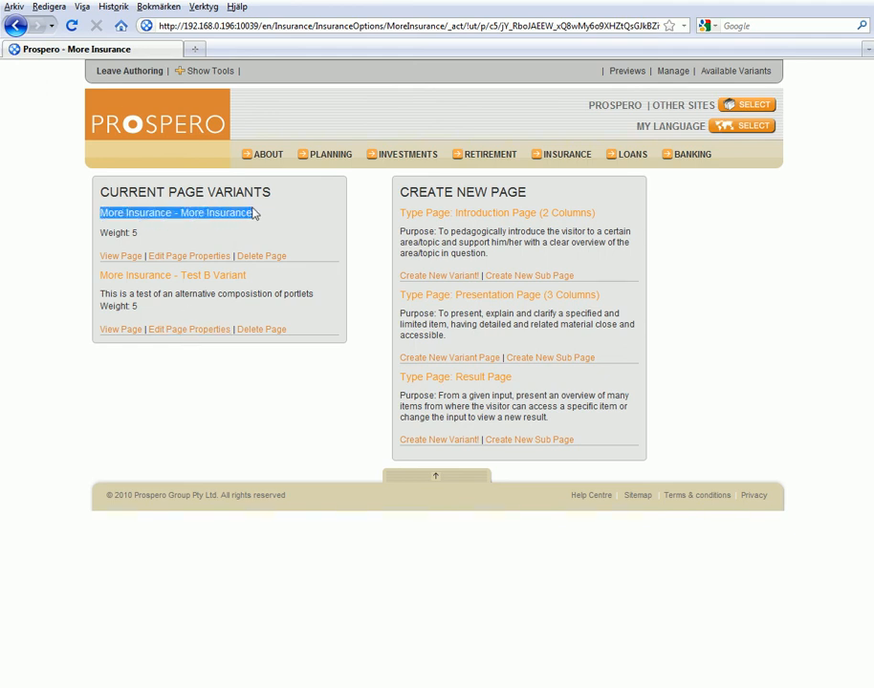
pyautogui.click(286, 227)
pyautogui.moveTo(247, 276); pyautogui.dragTo(182, 279)
pyautogui.click(267, 414)
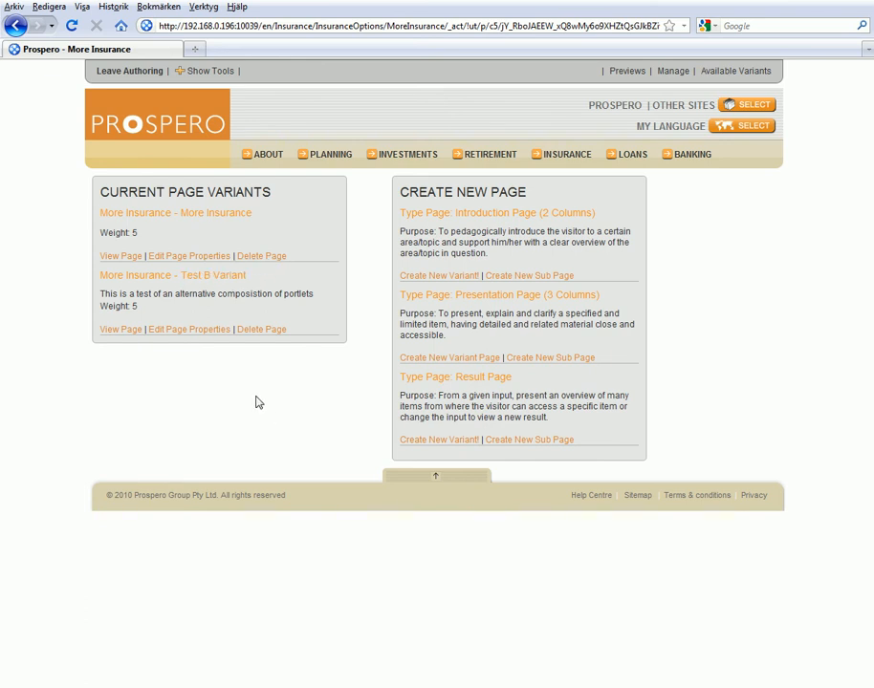
pyautogui.moveTo(147, 238); pyautogui.dragTo(99, 238)
pyautogui.moveTo(139, 308); pyautogui.dragTo(99, 315)
pyautogui.click(178, 396)
# - Reopen the More Insurance page from Insurance Options, and view its Test B Variant from the list of current page variants
pyautogui.moveTo(571, 157)
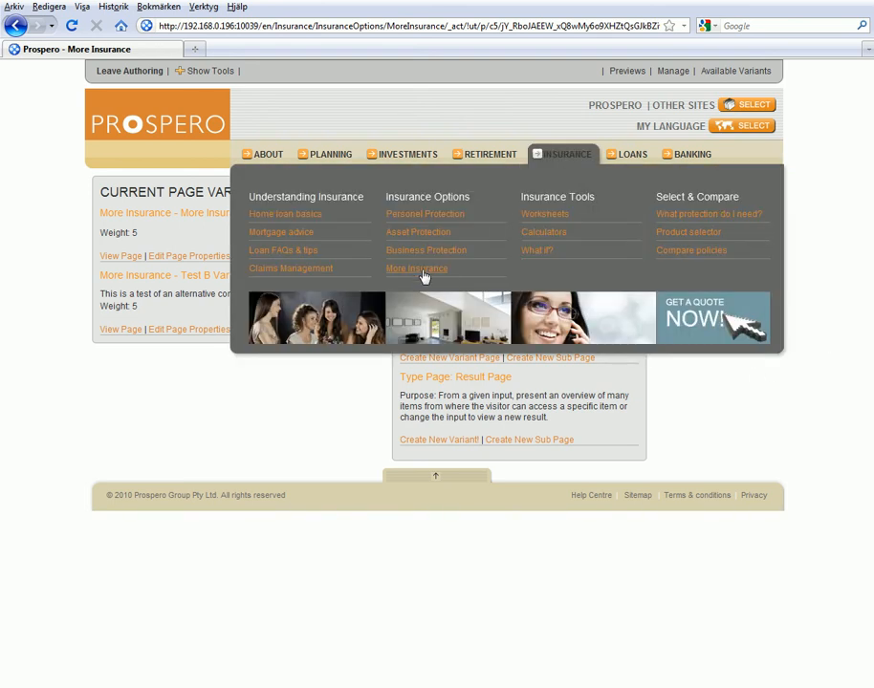
pyautogui.click(423, 273)
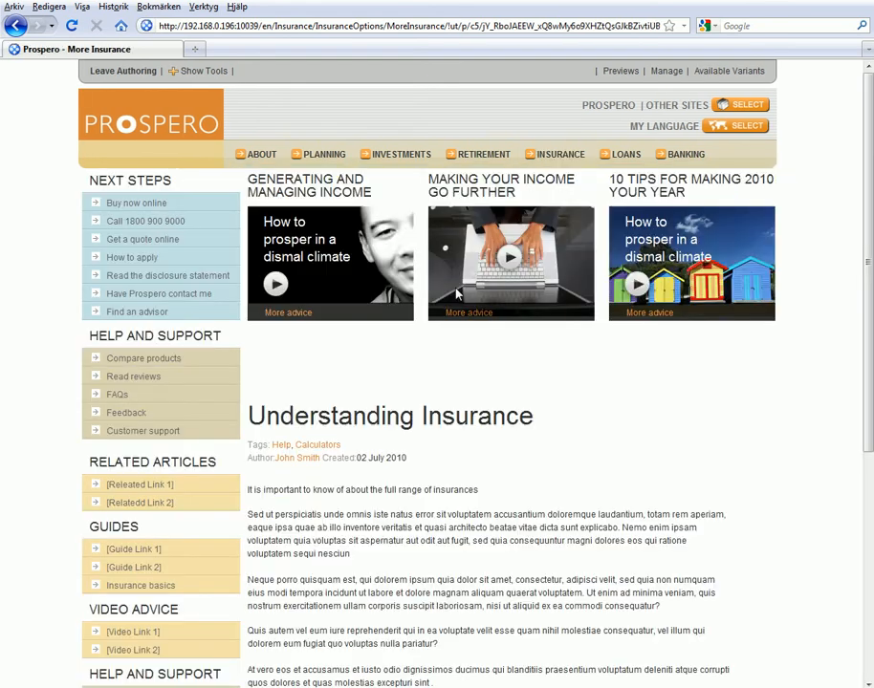
pyautogui.click(664, 75)
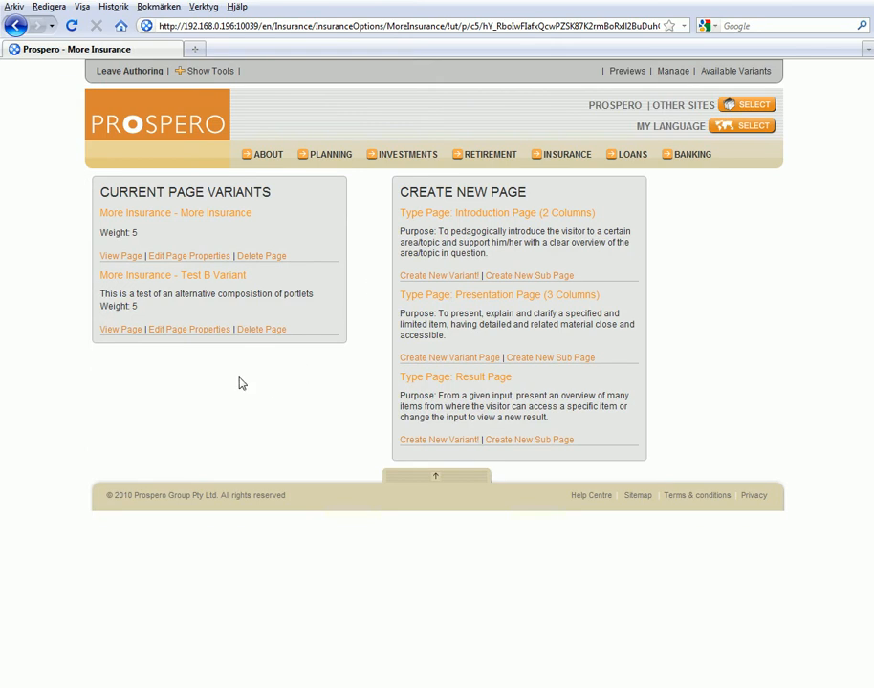
pyautogui.click(122, 331)
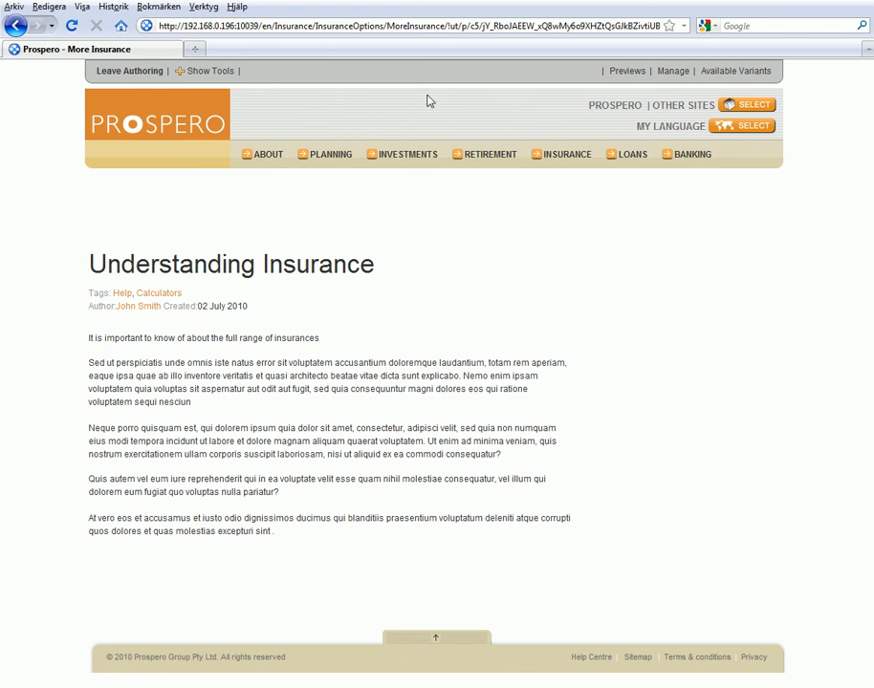
# - Reload the variant from the short address ending in /en/Insurance/InsuranceOptions/MoreInsurance/
pyautogui.click(445, 26)
pyautogui.click(445, 26)
pyautogui.hotkey('shift', 'End')
pyautogui.press('Delete')
pyautogui.press('Return')
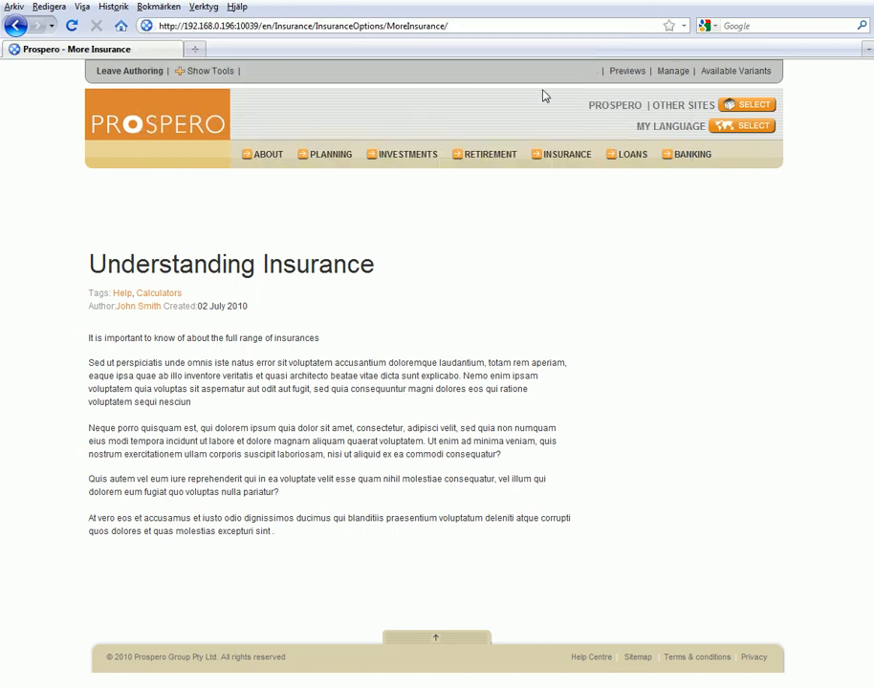
# - Visit the Understanding Insurance page in the Insurance section and return to More Insurance under Insurance Options
pyautogui.moveTo(572, 151)
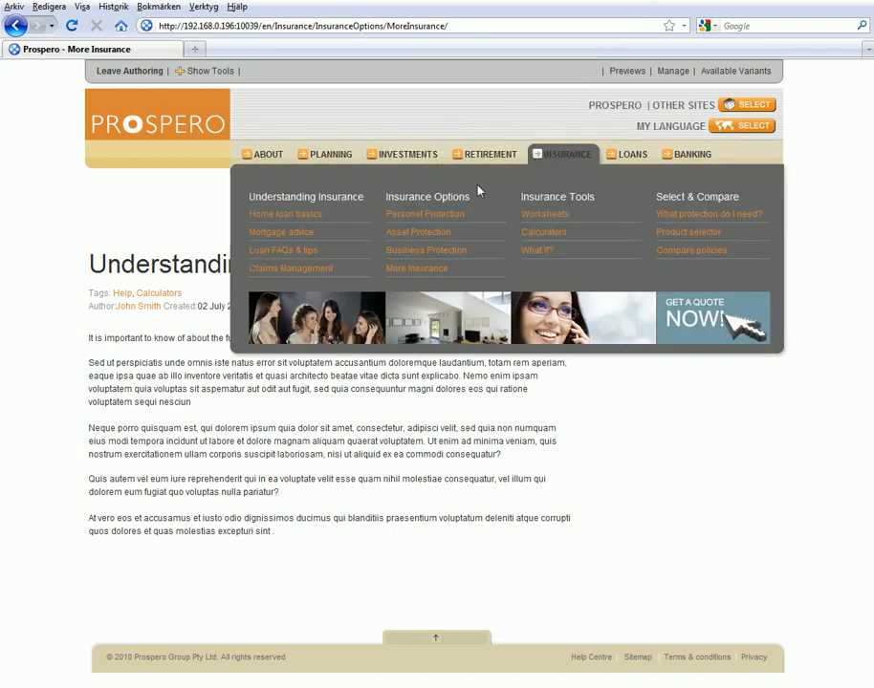
pyautogui.click(323, 199)
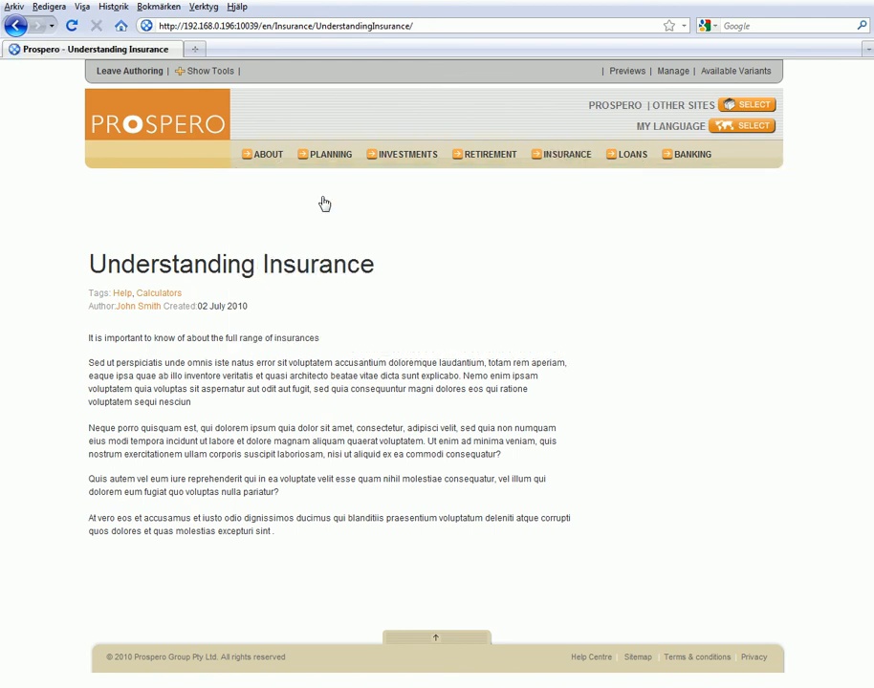
pyautogui.moveTo(564, 153)
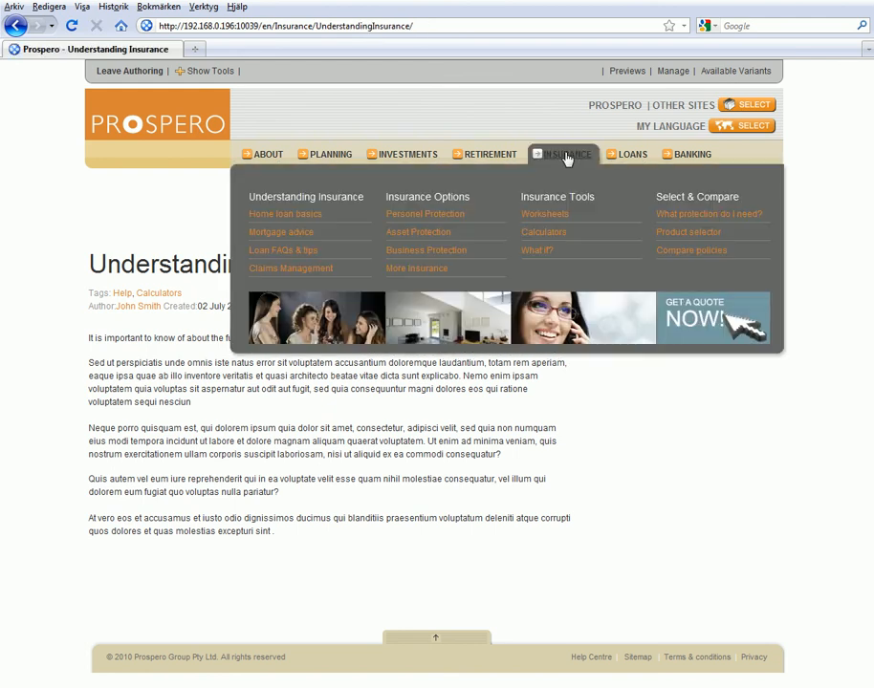
pyautogui.click(409, 270)
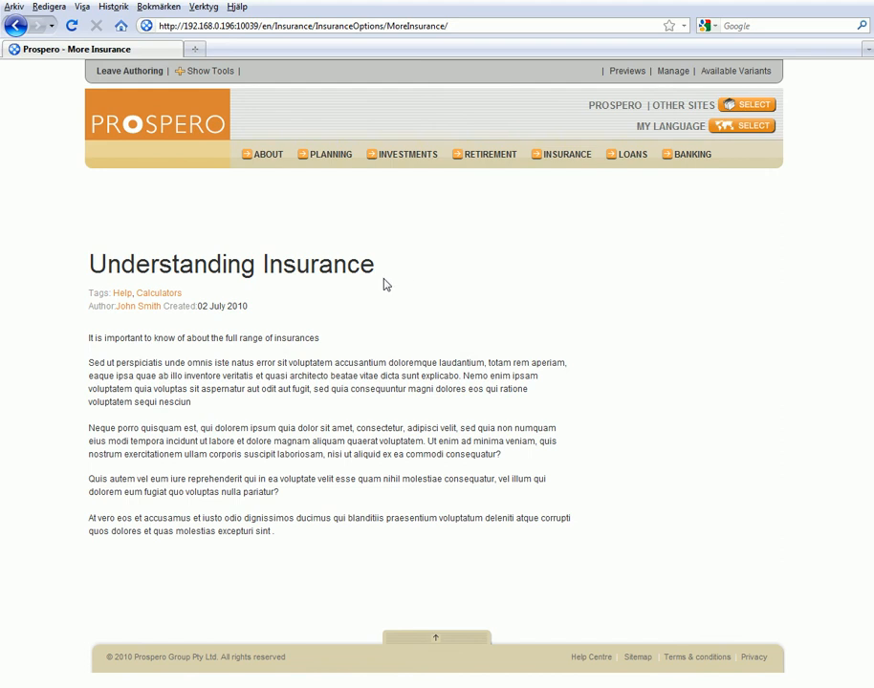
# - View the original More Insurance variant from the page's management view
pyautogui.click(672, 72)
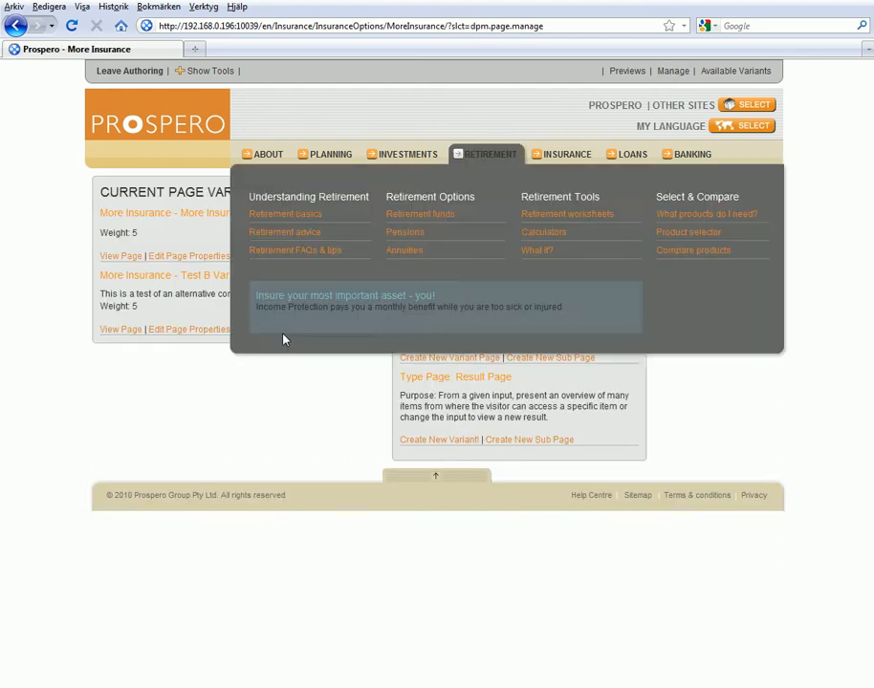
pyautogui.click(121, 257)
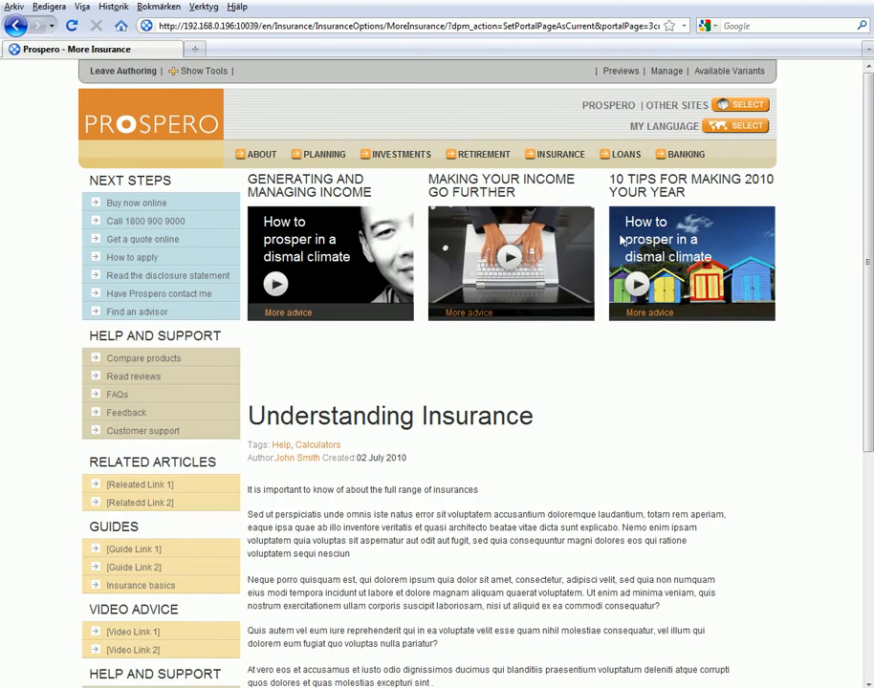
# - Visit Understanding Insurance in the Insurance section, return to More Insurance under Insurance Options, and select its page address
pyautogui.moveTo(562, 162)
pyautogui.click(292, 198)
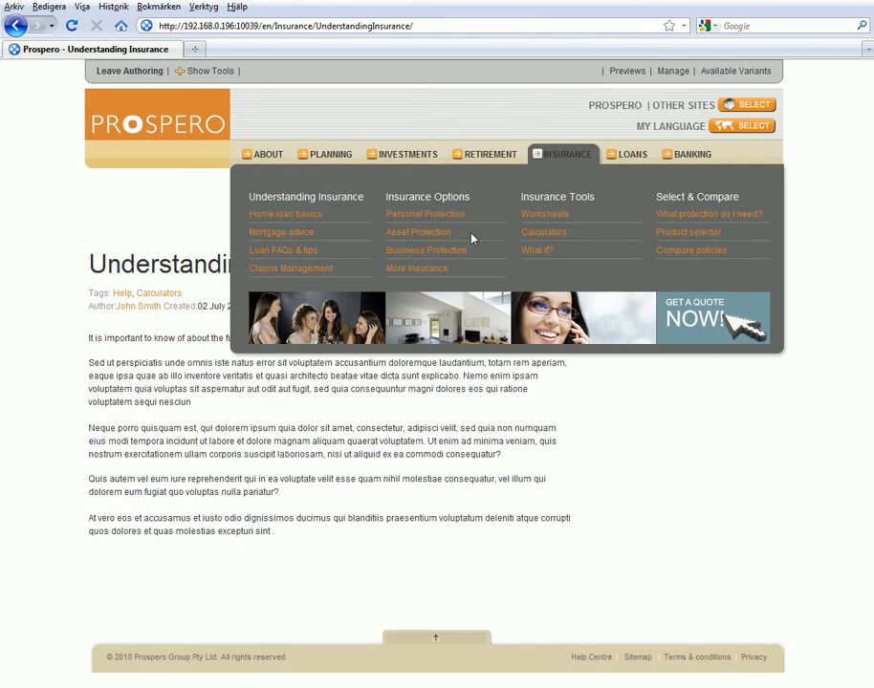
pyautogui.click(417, 269)
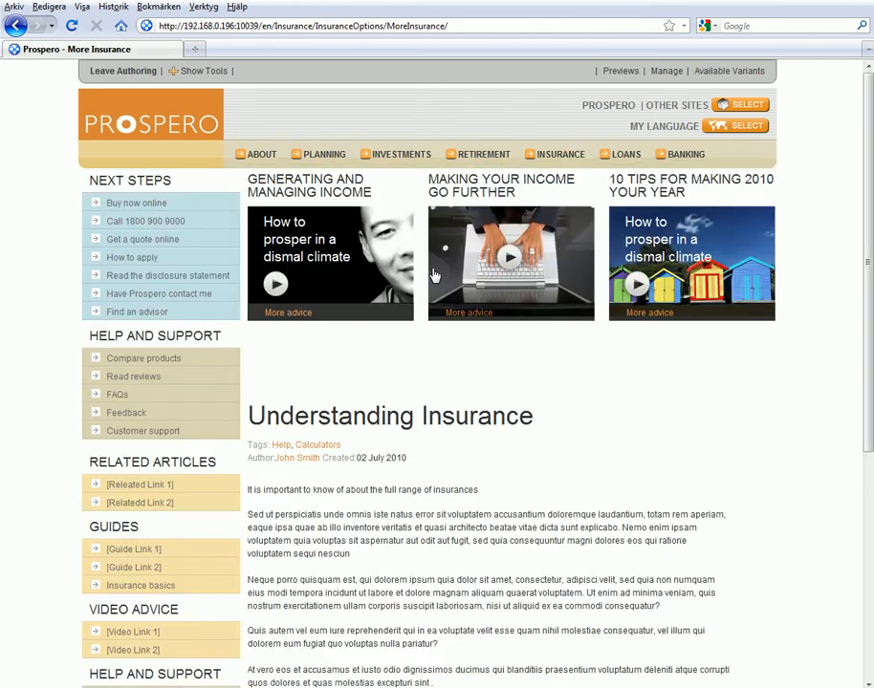
pyautogui.click(456, 27)
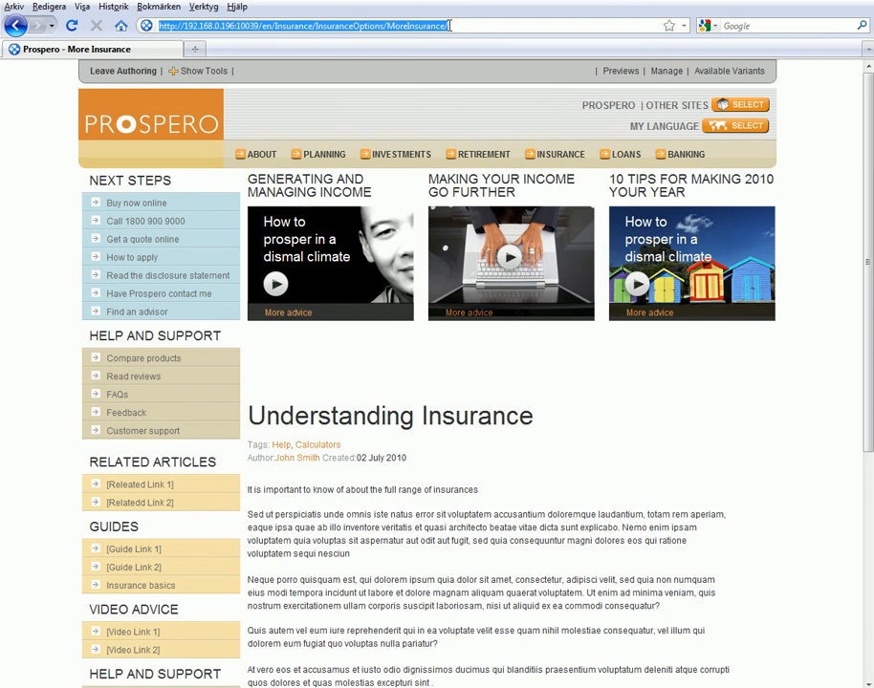
# - View the Test B Variant from the page's management view and start page editing with the authoring tools shown
pyautogui.click(668, 73)
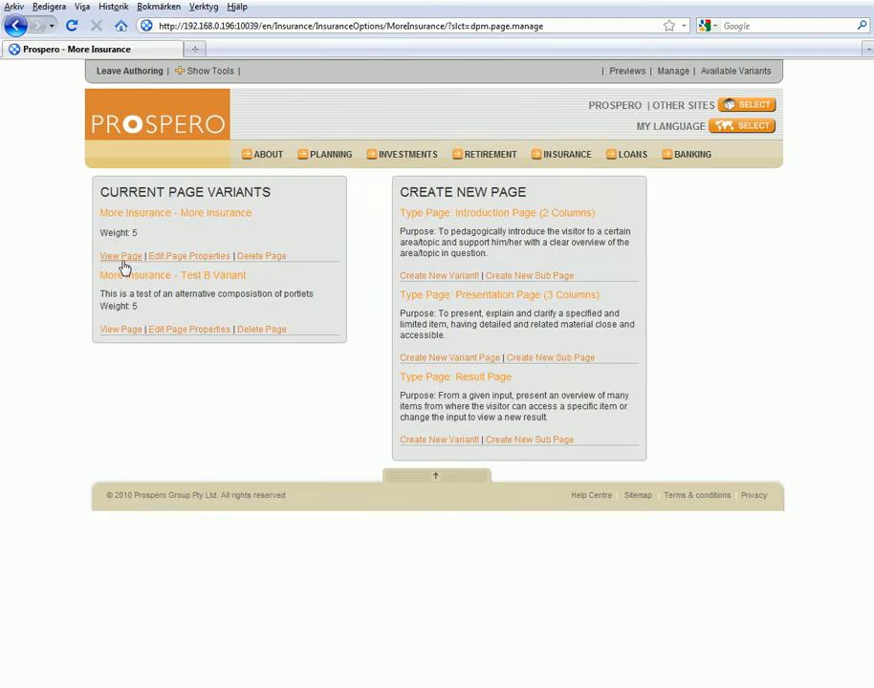
pyautogui.click(122, 330)
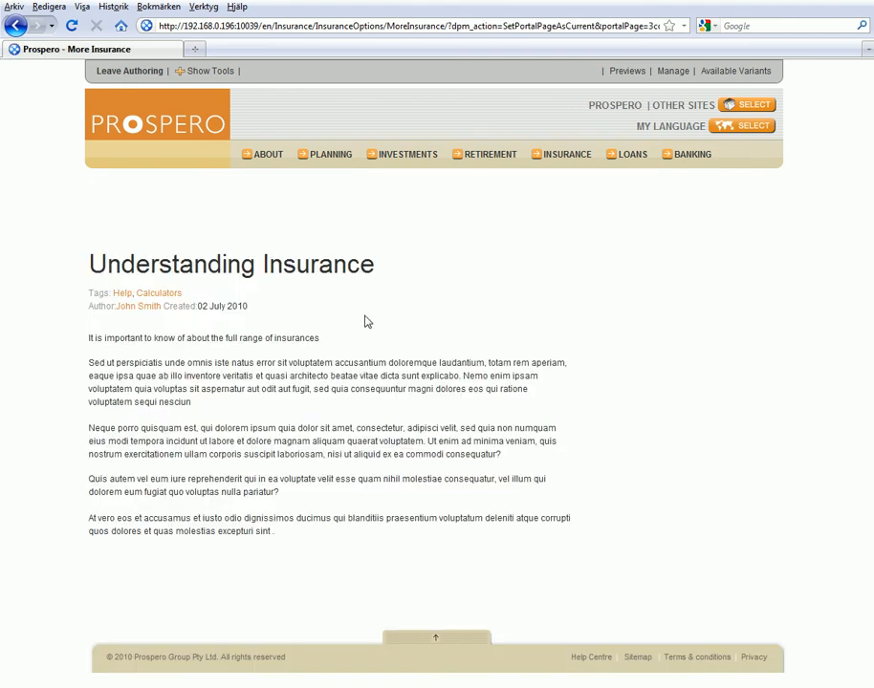
pyautogui.click(206, 72)
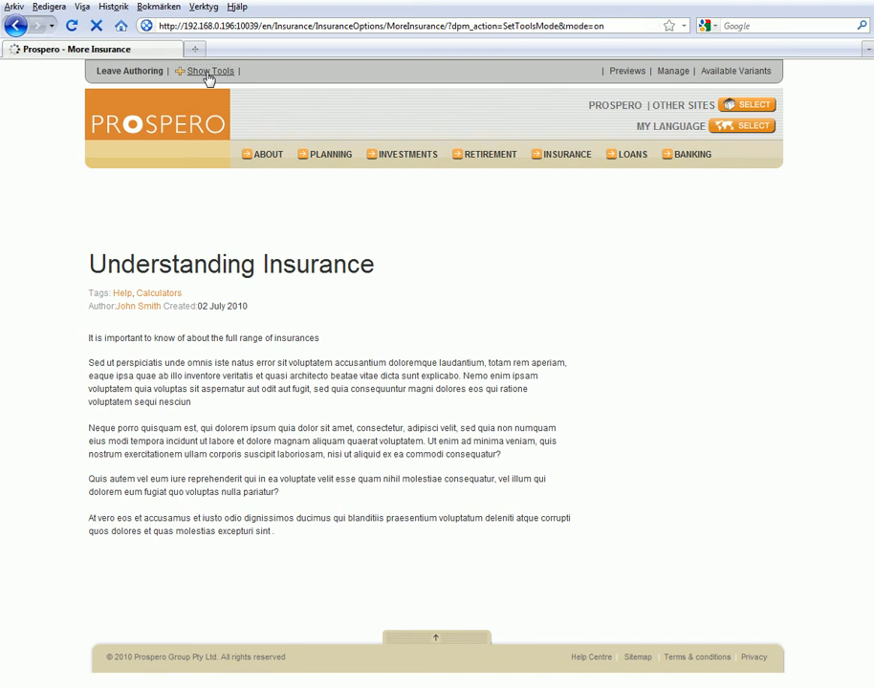
pyautogui.click(291, 96)
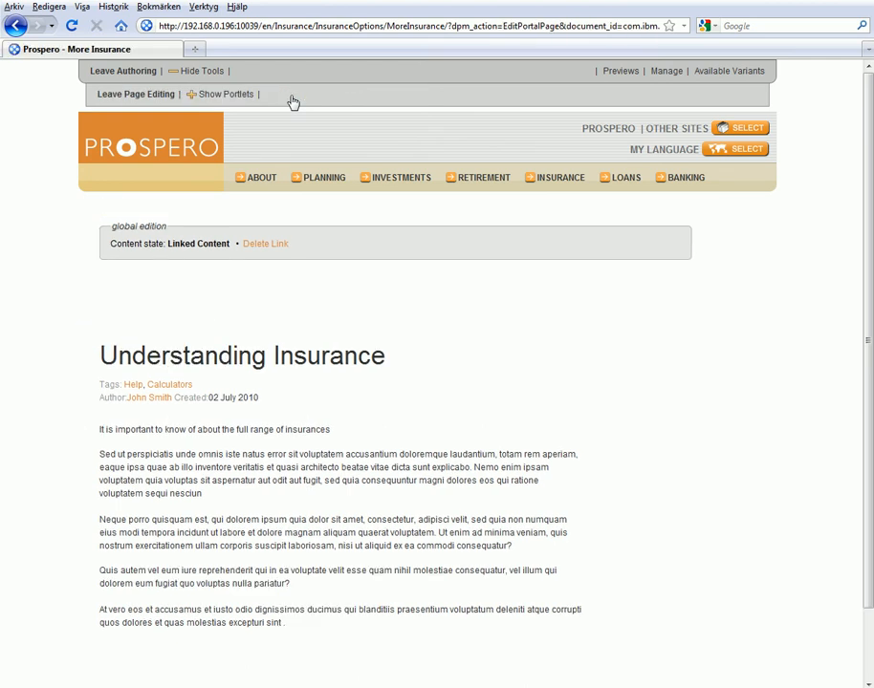
# - Add the Media Banner portlet above the linked content and the Simple Link Box portlet in the page's side column
pyautogui.click(231, 96)
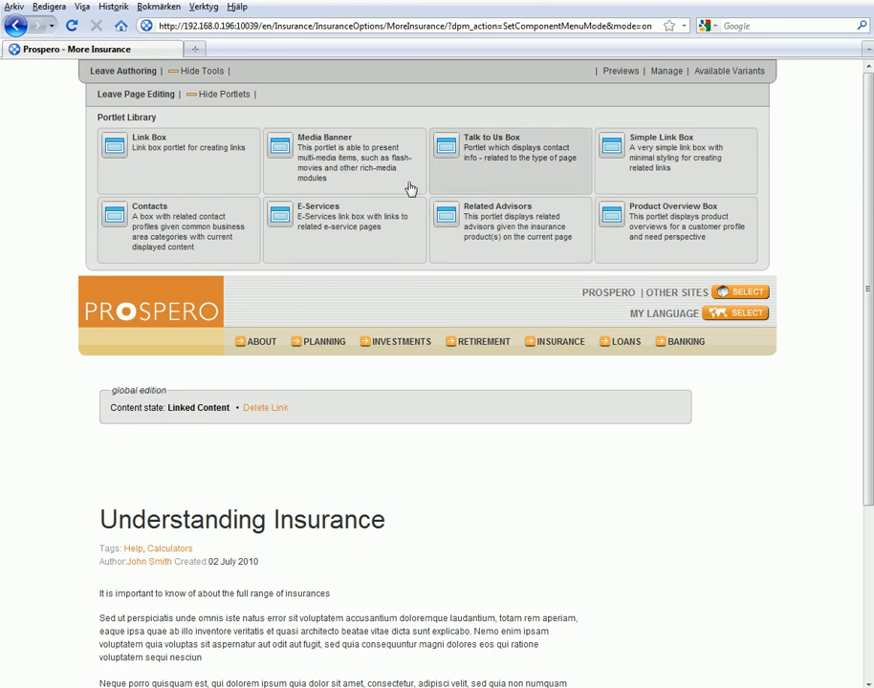
pyautogui.moveTo(347, 160); pyautogui.dragTo(340, 363)
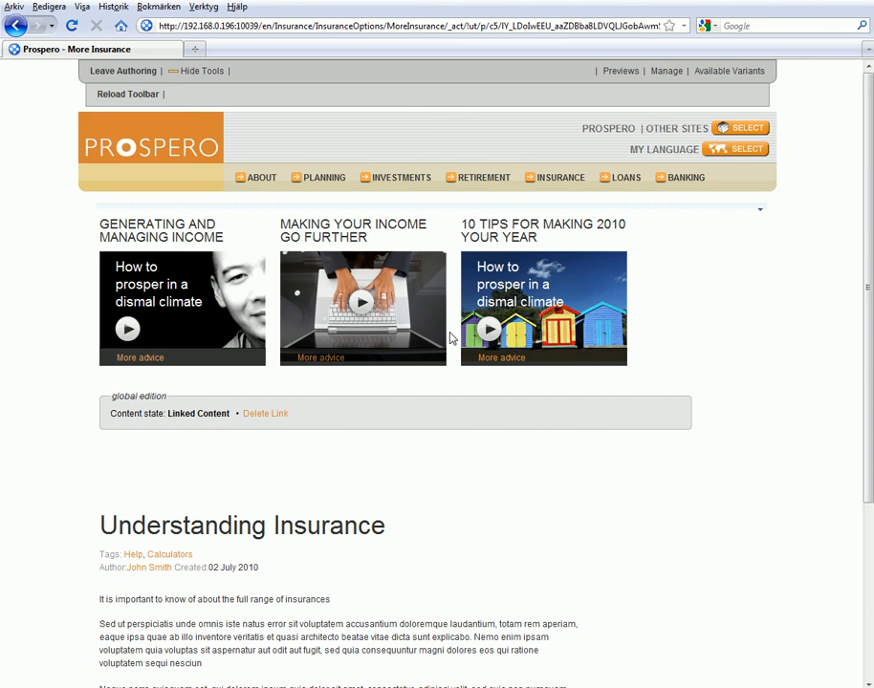
pyautogui.click(135, 96)
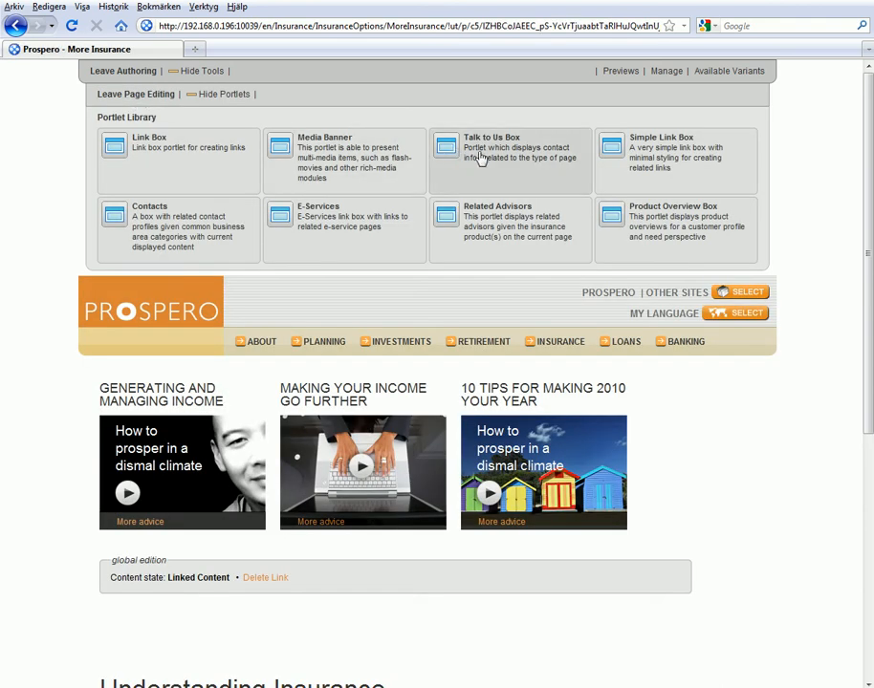
pyautogui.moveTo(621, 148); pyautogui.dragTo(84, 363)
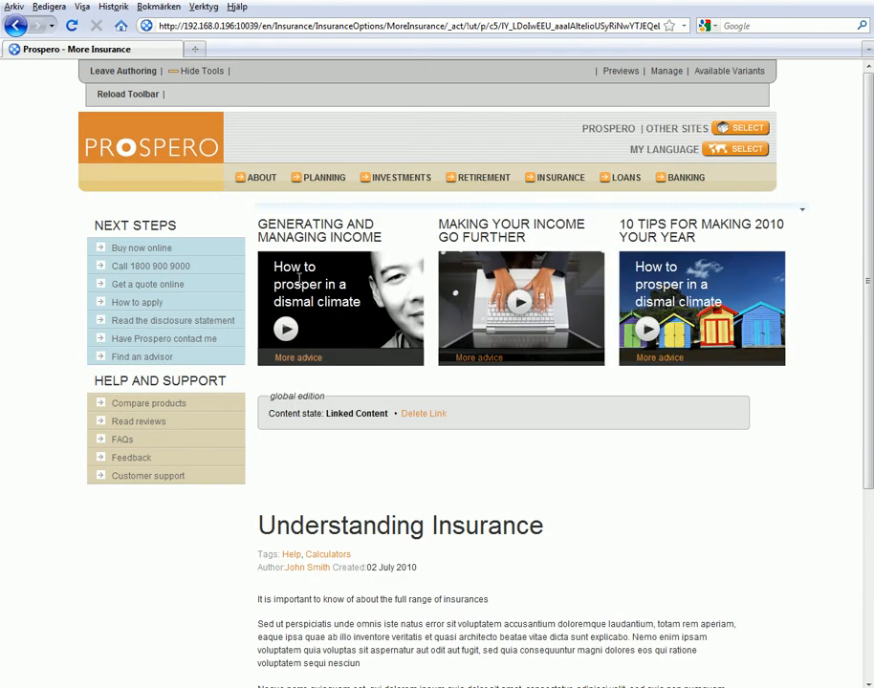
# - Add the Link Box portlet below the Help and Support links in the page's side column
pyautogui.click(130, 95)
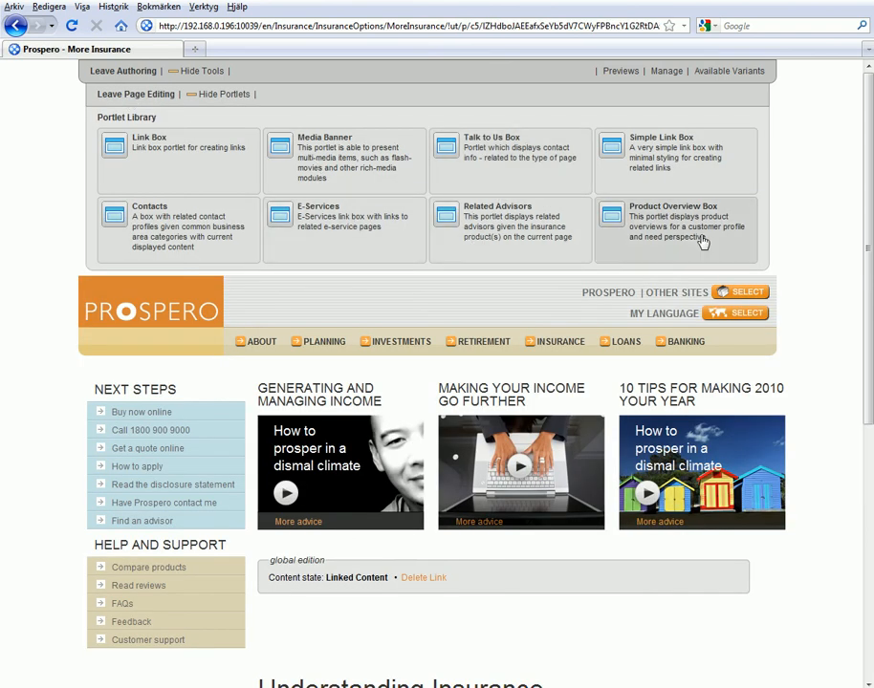
pyautogui.moveTo(148, 143); pyautogui.dragTo(153, 661)
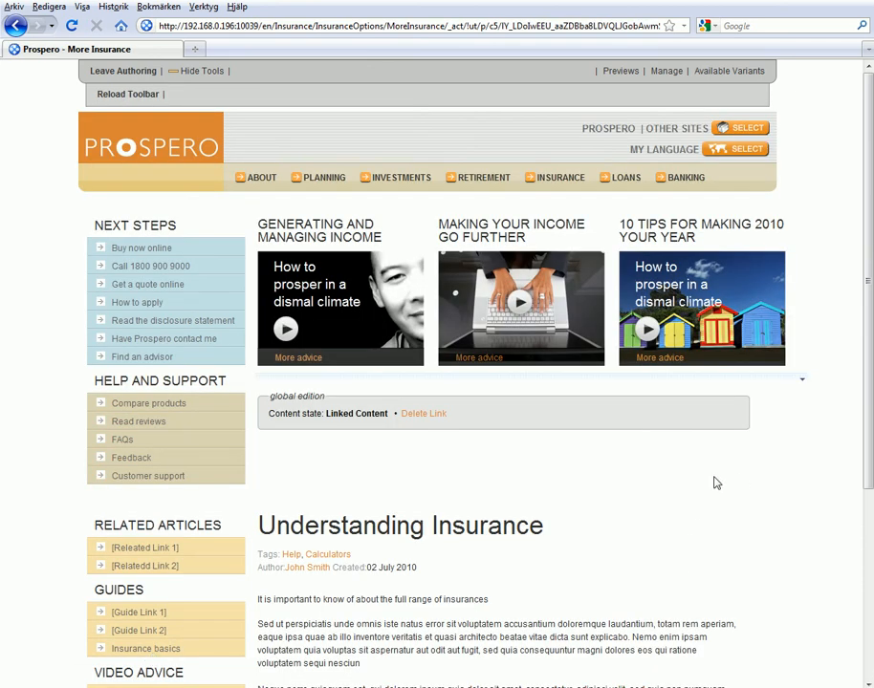
pyautogui.scroll(-5, 703, 480)
pyautogui.scroll(5, 538, 489)
# - Delete the linked Understanding Insurance content portlet from the variant's main column
pyautogui.click(801, 384)
pyautogui.click(748, 490)
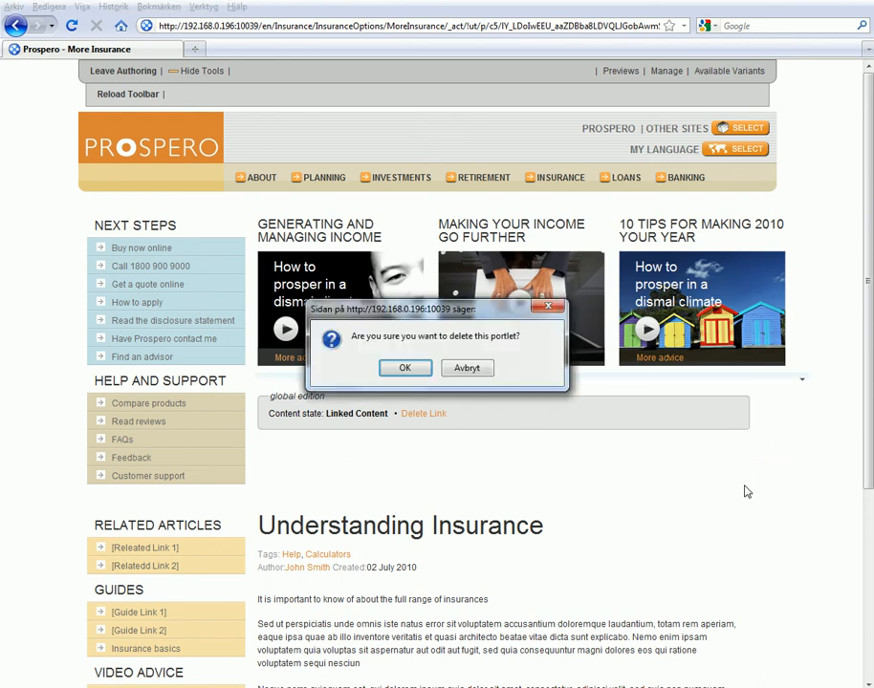
pyautogui.click(406, 368)
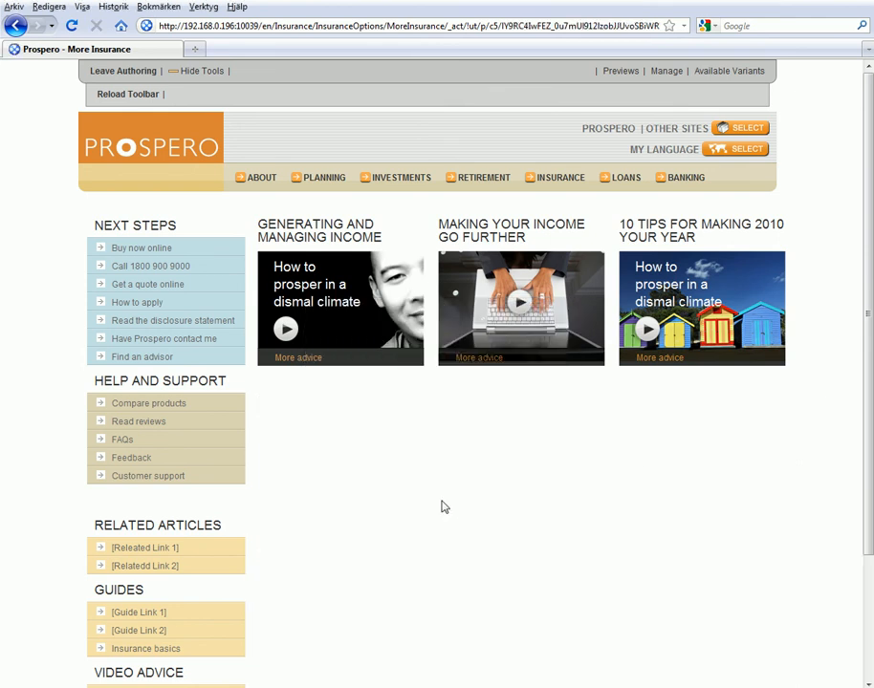
# - Add the Product Overview Box portlet below the media banner in the variant's main column
pyautogui.click(136, 100)
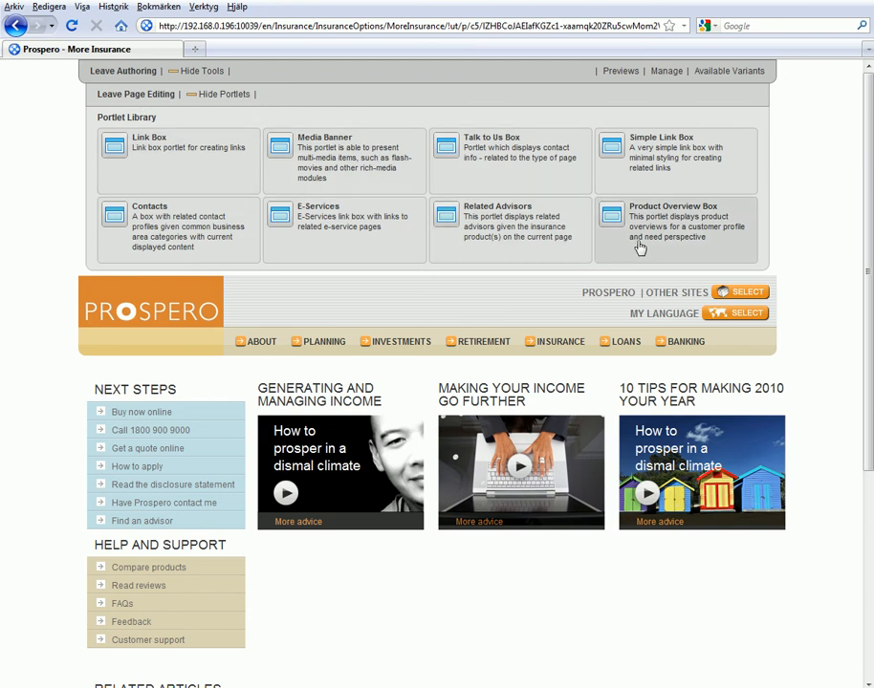
pyautogui.moveTo(682, 222); pyautogui.dragTo(468, 532)
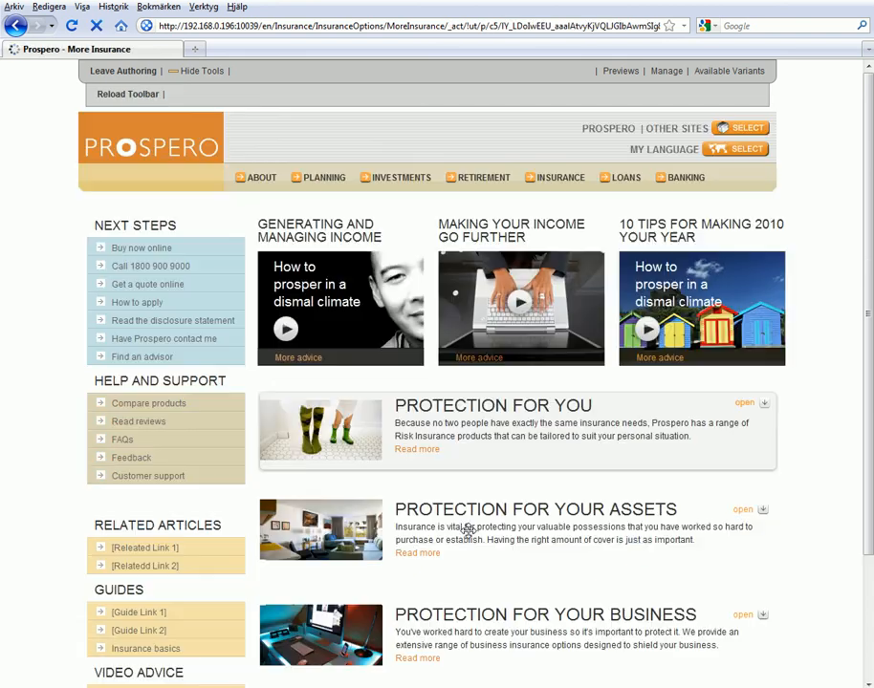
pyautogui.scroll(-3, 867, 321)
# - Add the Related Advisors portlet below the product overviews in the main column and check it on the page
pyautogui.click(136, 106)
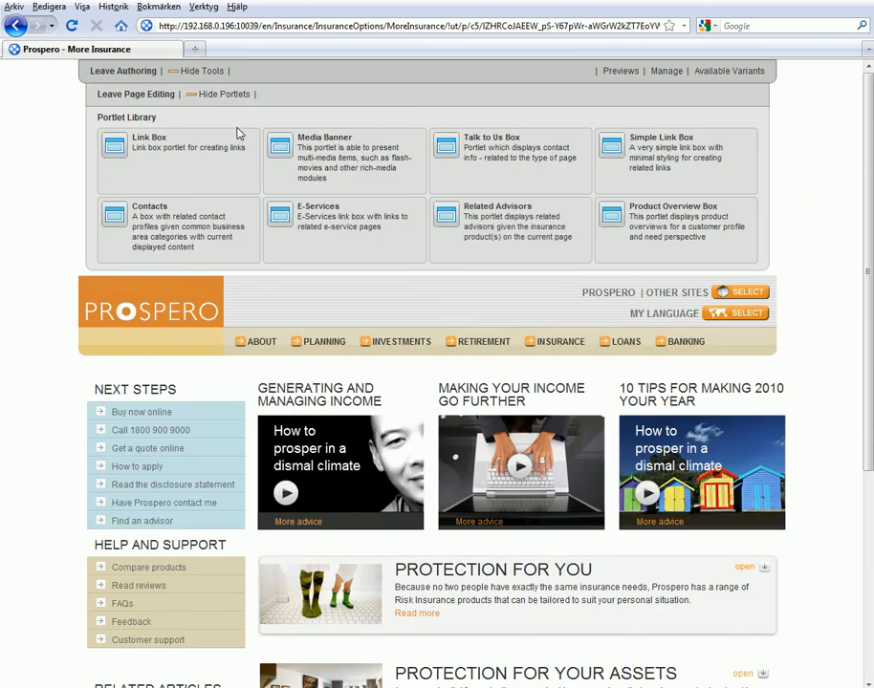
pyautogui.moveTo(868, 193); pyautogui.dragTo(871, 248)
pyautogui.moveTo(495, 139); pyautogui.dragTo(457, 443)
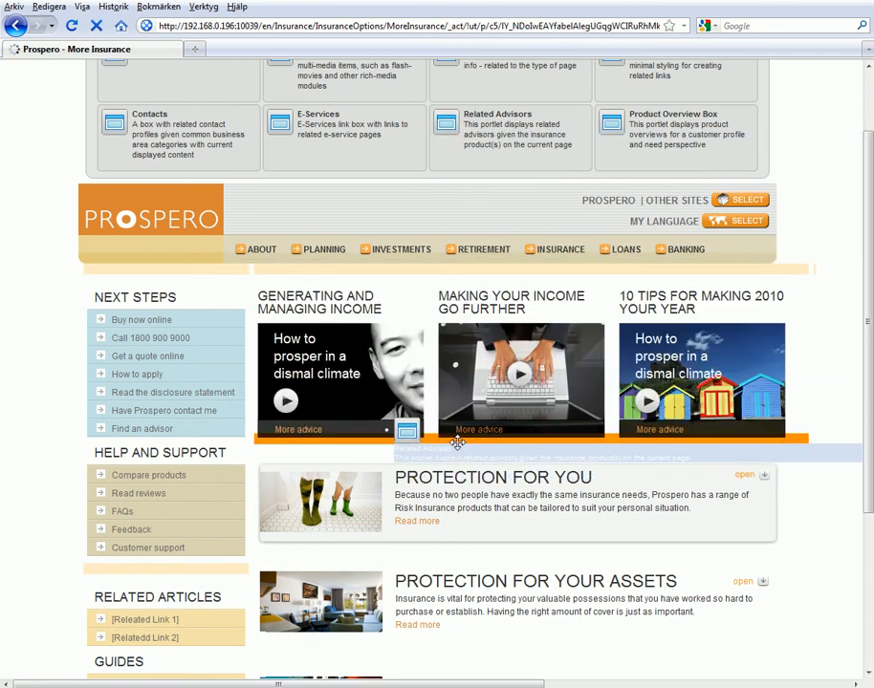
pyautogui.moveTo(868, 227); pyautogui.dragTo(868, 330)
pyautogui.moveTo(519, 467); pyautogui.dragTo(501, 220)
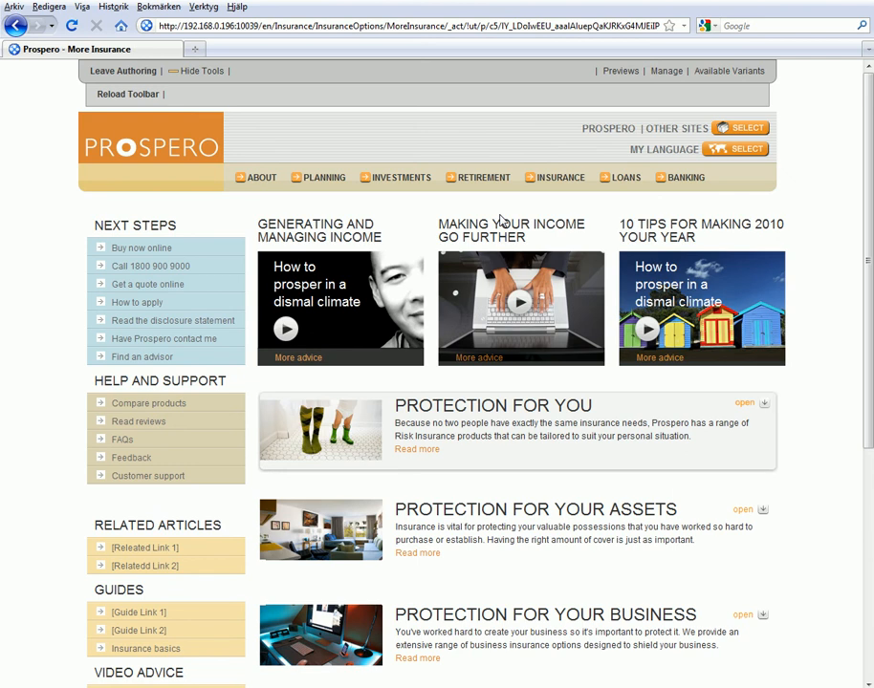
pyautogui.scroll(-7, 516, 383)
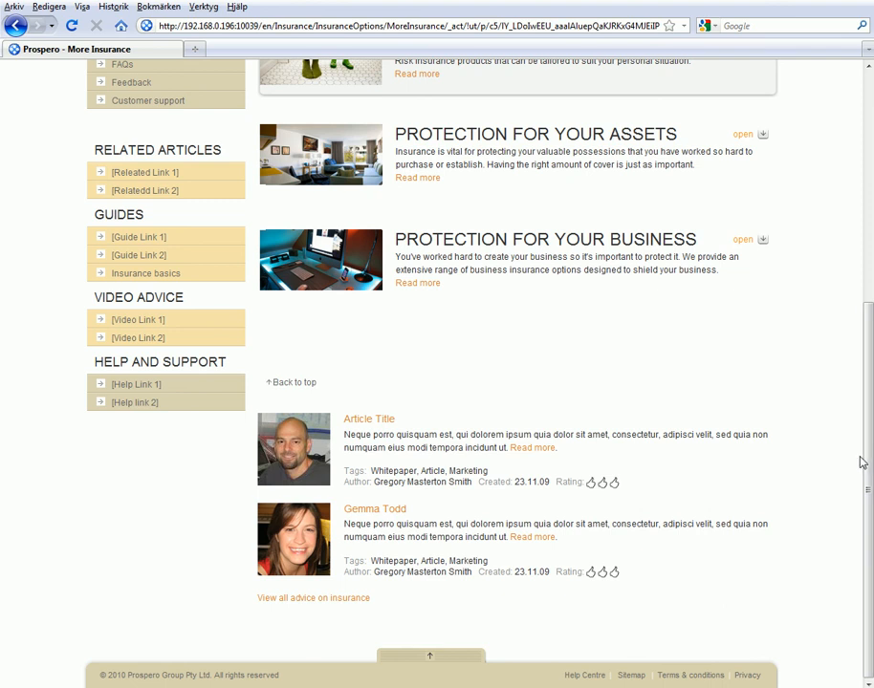
pyautogui.moveTo(869, 446); pyautogui.dragTo(805, 221)
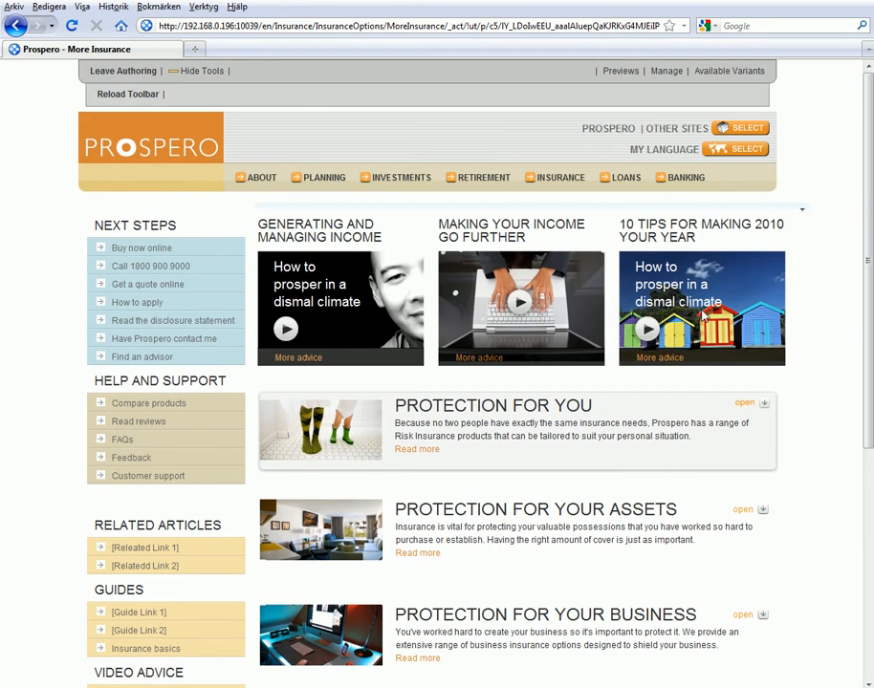
# - Reload the variant from the short address ending in /en/Insurance/InsuranceOptions/MoreInsurance/ and hide the authoring tools
pyautogui.click(447, 27)
pyautogui.click(448, 27)
pyautogui.hotkey('shift', 'End')
pyautogui.press('Delete')
pyautogui.press('Return')
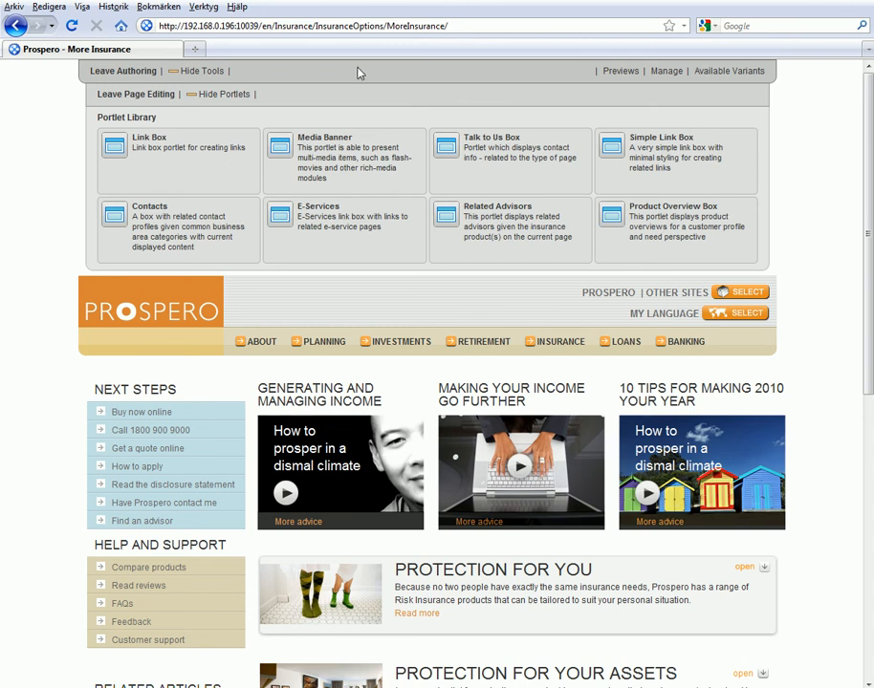
pyautogui.click(205, 73)
pyautogui.moveTo(562, 154)
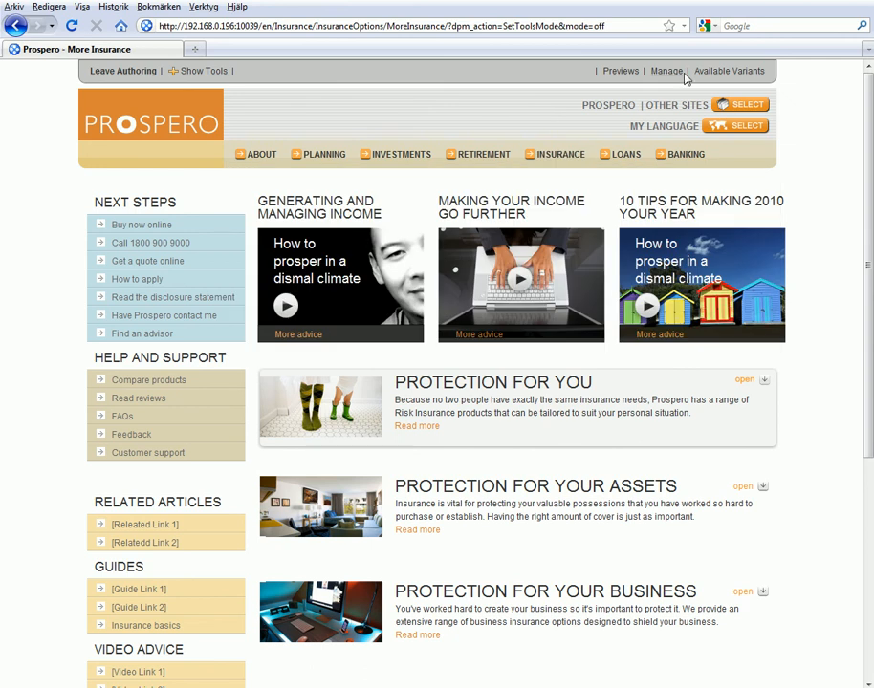
# - View the original More Insurance variant from the management view and reload it from the address ending in /MoreInsurance/
pyautogui.click(659, 73)
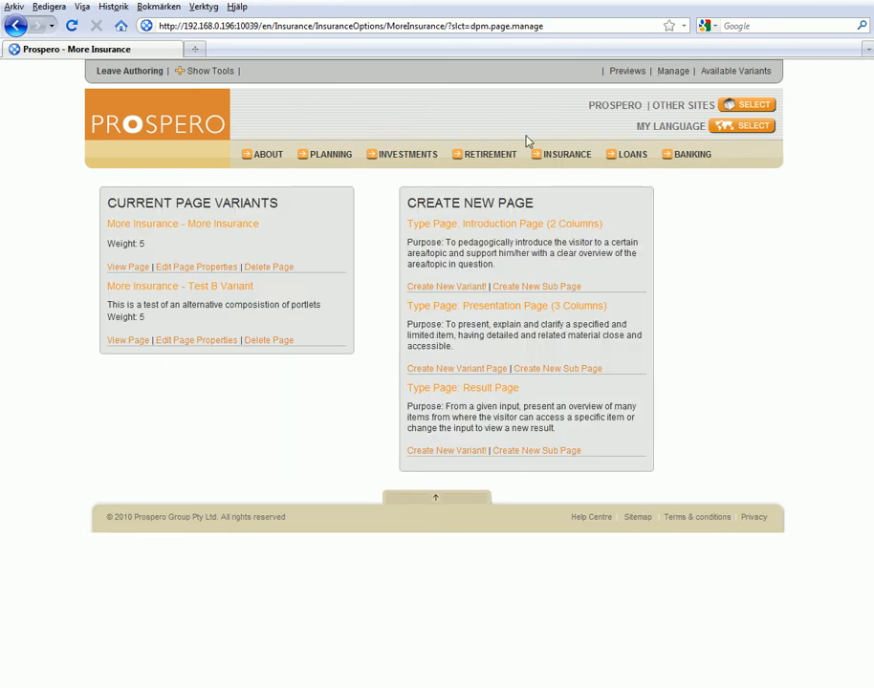
pyautogui.click(131, 267)
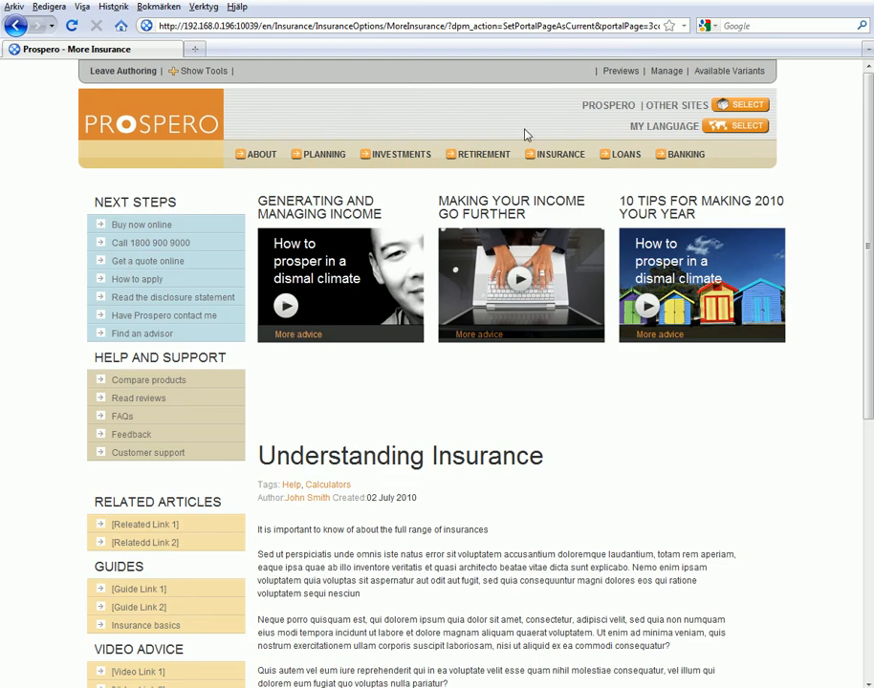
pyautogui.moveTo(541, 155)
pyautogui.click(446, 26)
pyautogui.click(446, 26)
pyautogui.hotkey('shift', 'End')
pyautogui.press('Delete')
pyautogui.press('Return')
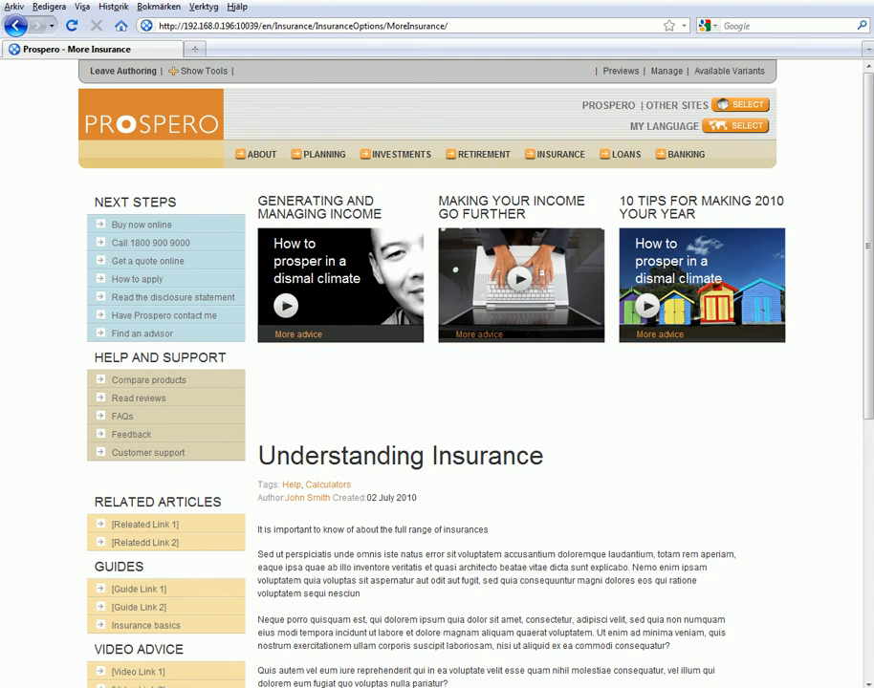
pyautogui.click(857, 687)
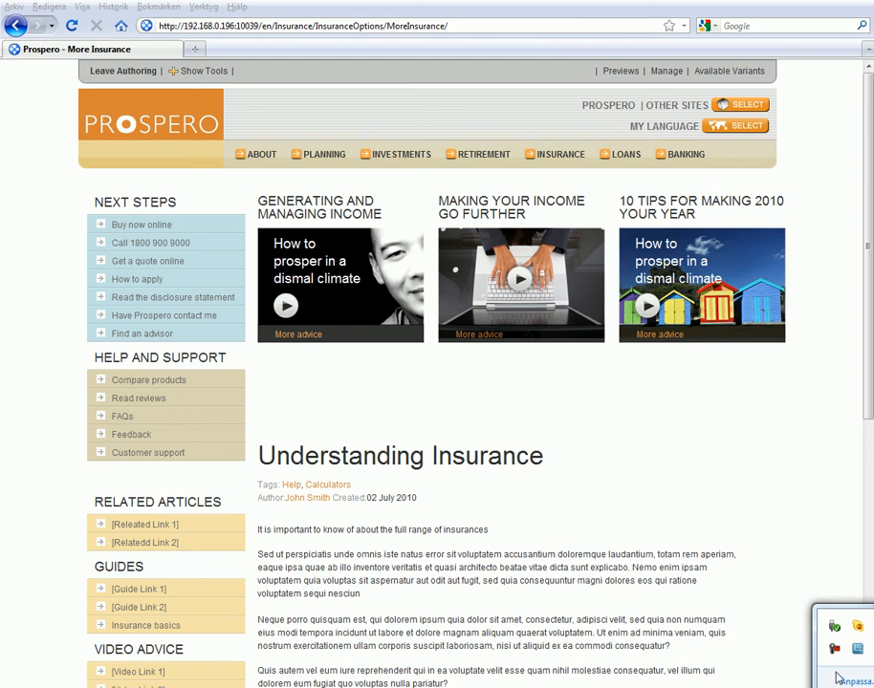